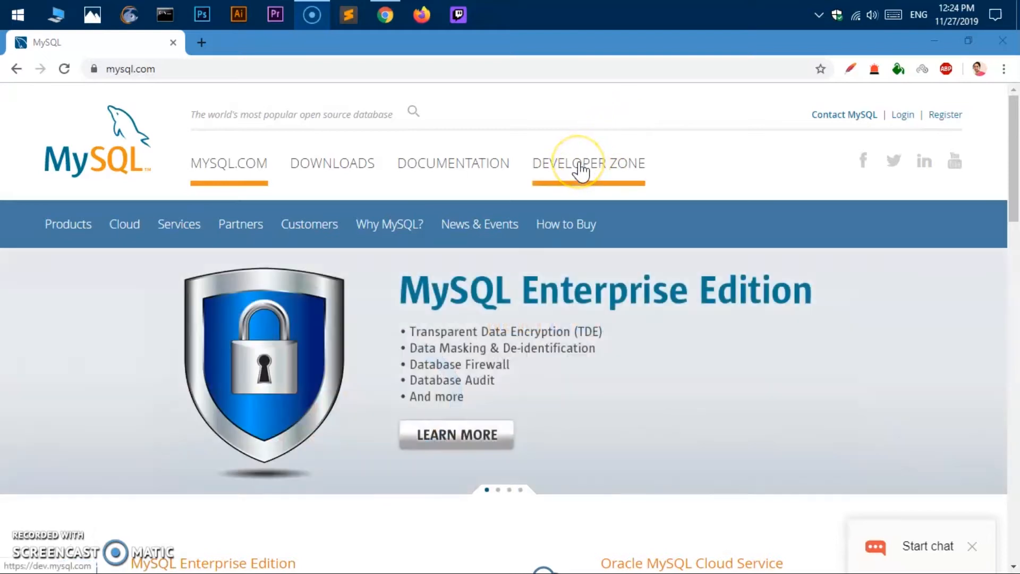
- Go from the Developer Zone to the MySQL Community Downloads page using the MySQL Downloads link
click(581, 171)
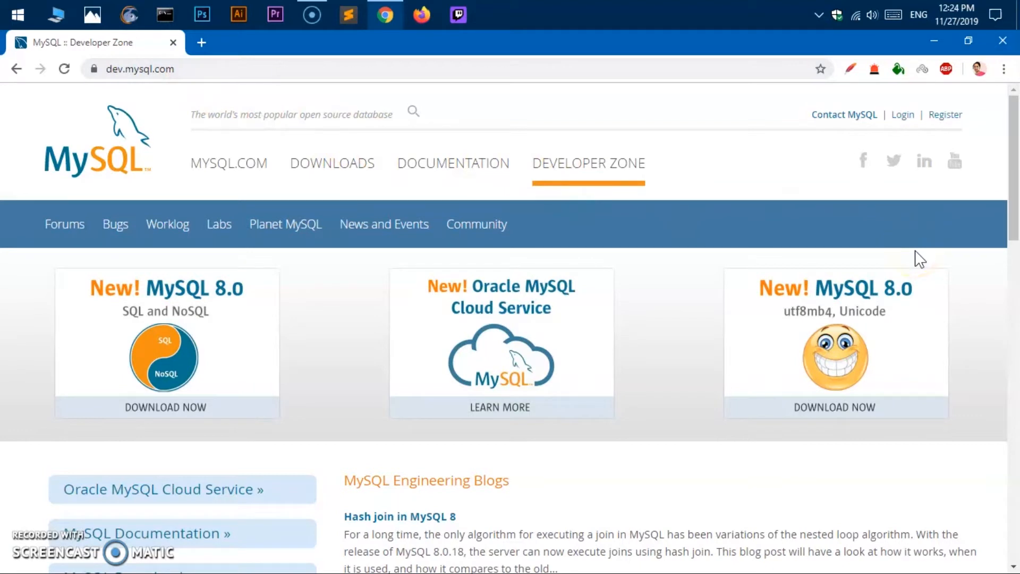
mouse_move(1002, 221)
mouse_down()
mouse_move(1004, 189)
mouse_move(1014, 232)
mouse_up()
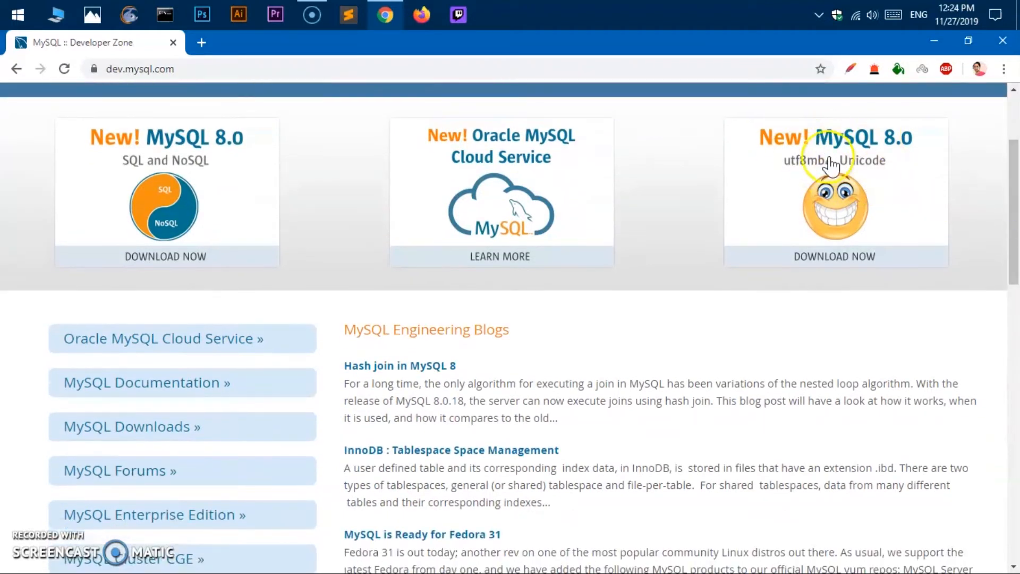
scroll(903, 244, down, 3)
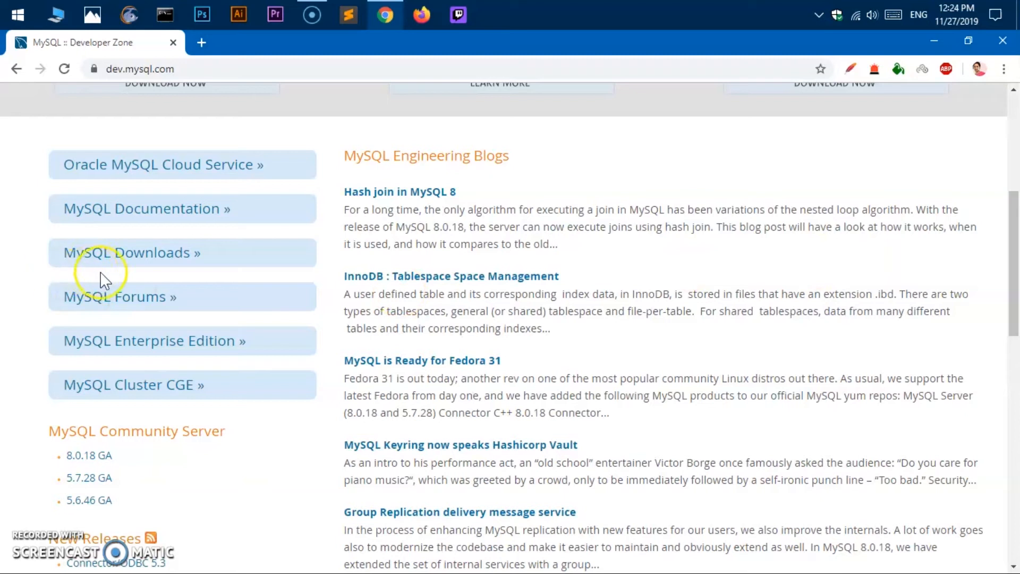
click(137, 262)
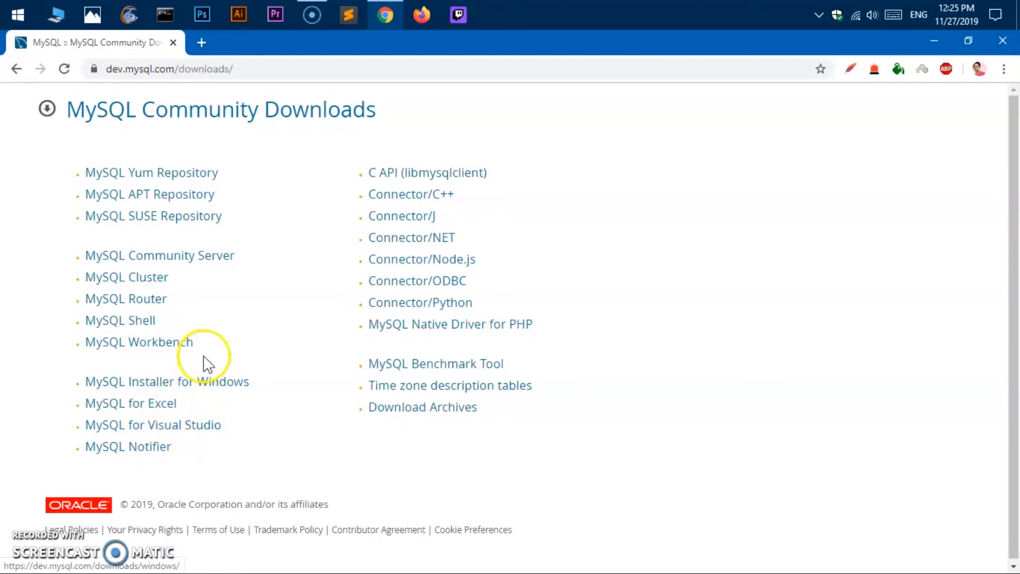
- Download the 18.6M web-community MySQL Installer 8.0.18 for Windows, skipping the Oracle login
click(213, 386)
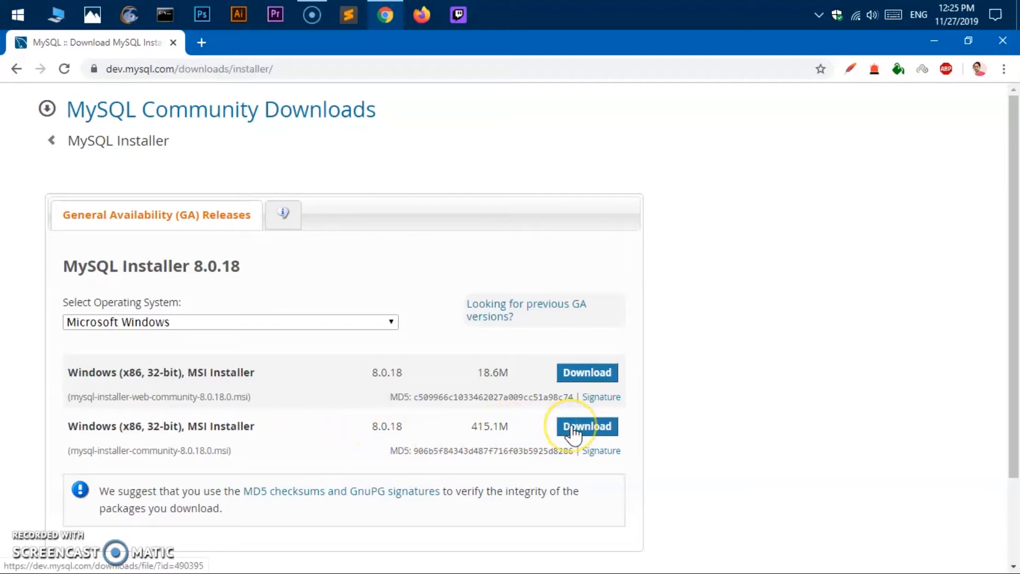
click(580, 383)
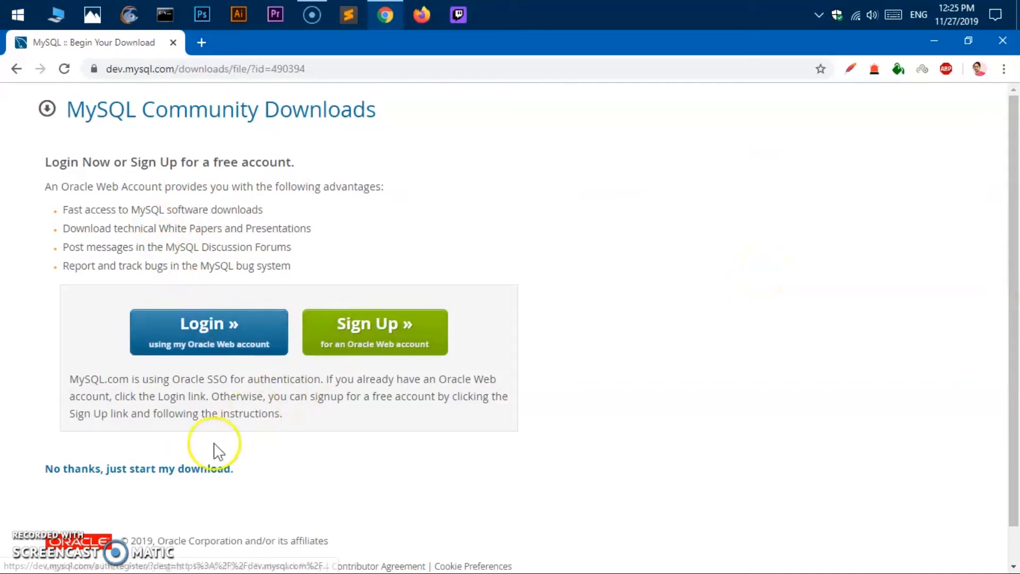
click(195, 470)
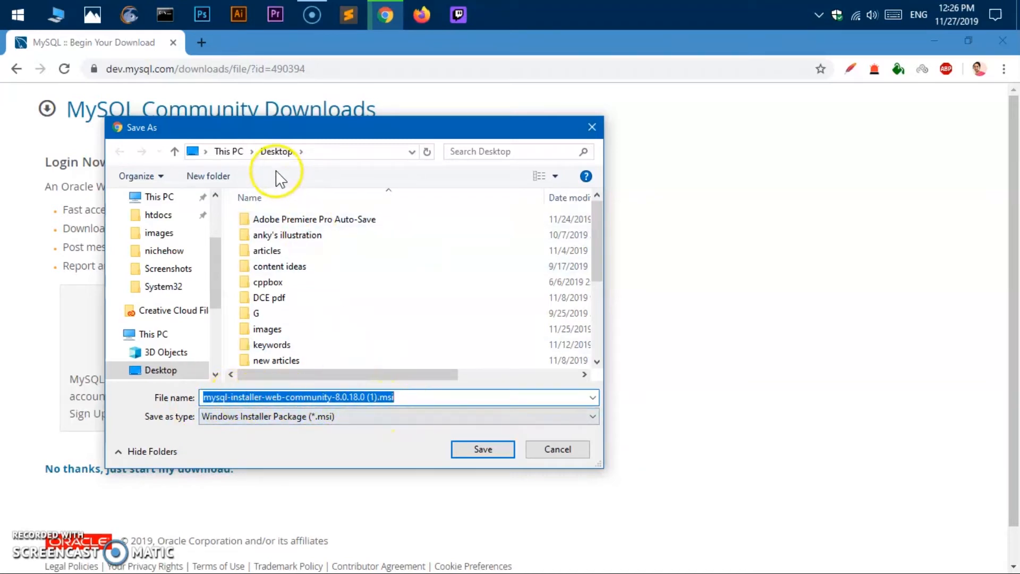
- Save the installer .msi to the Desktop under This PC
click(300, 151)
click(243, 151)
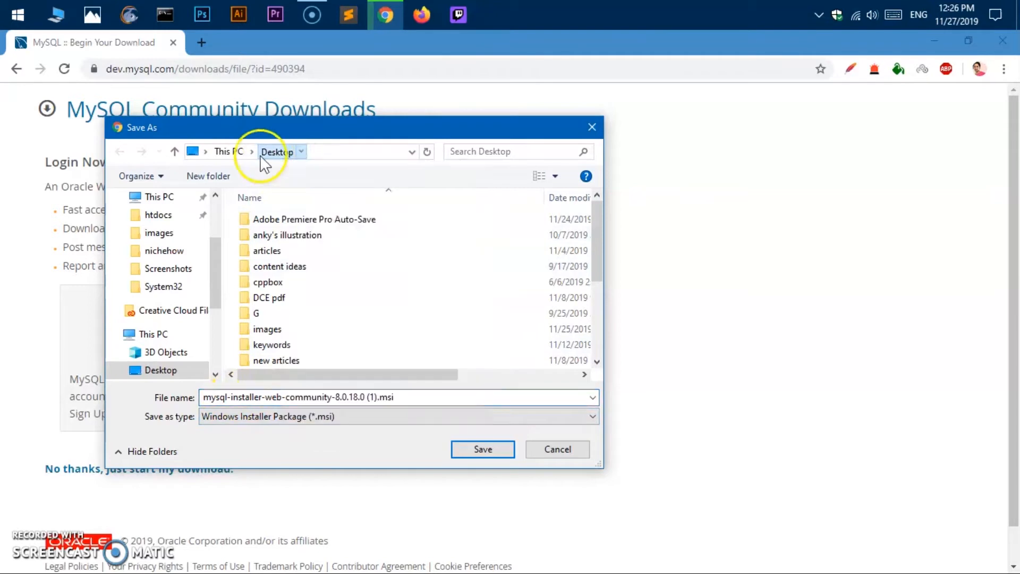
click(245, 150)
double_click(269, 267)
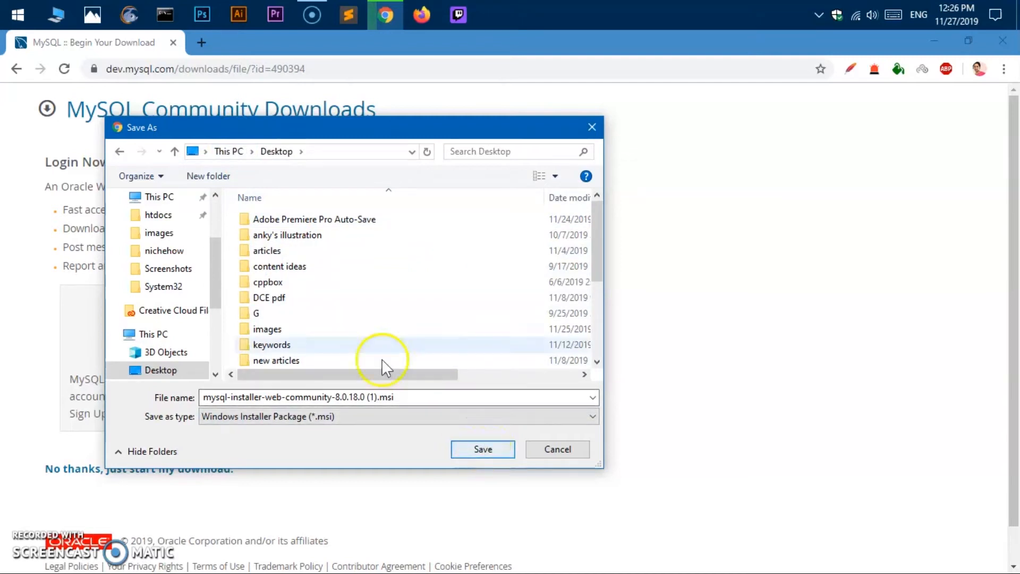
click(251, 152)
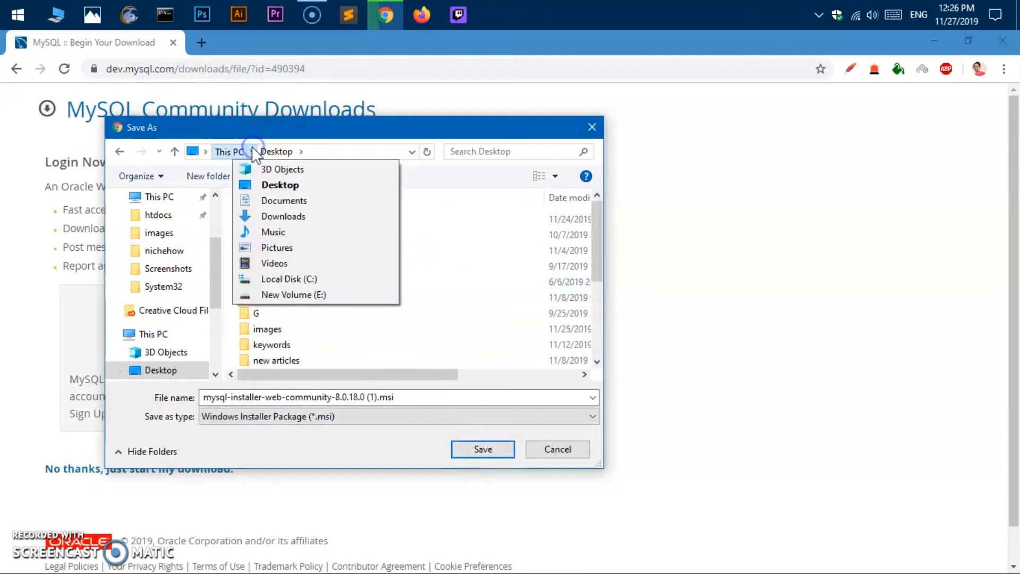
click(292, 184)
click(472, 449)
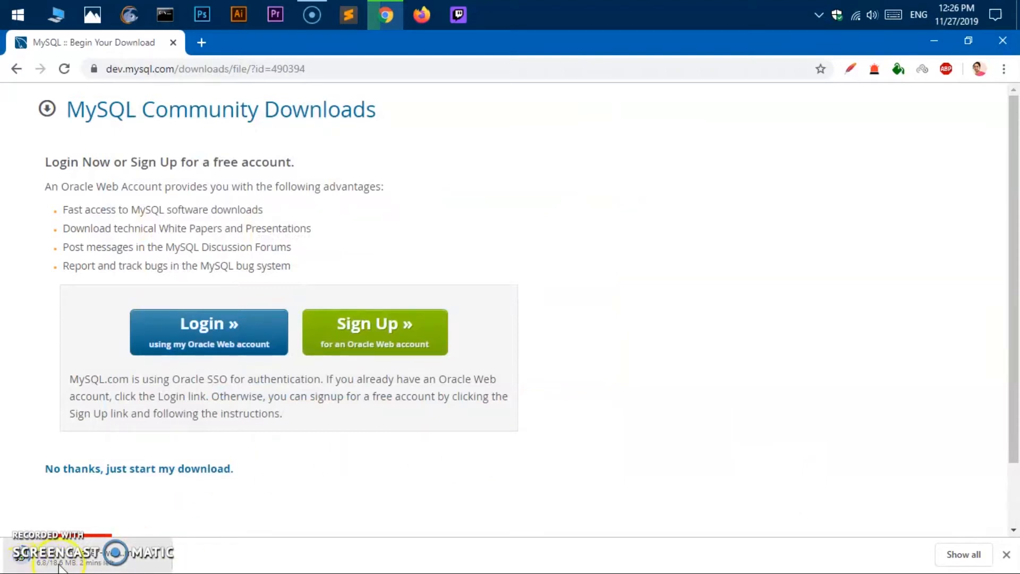
- Cancel the running installer download and clear it from the download bar
click(154, 565)
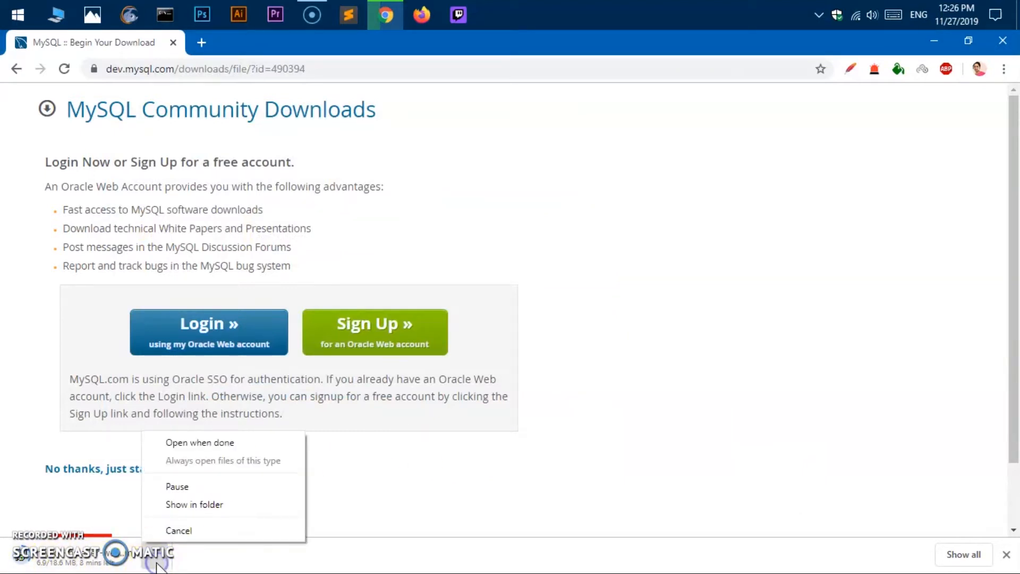
click(184, 530)
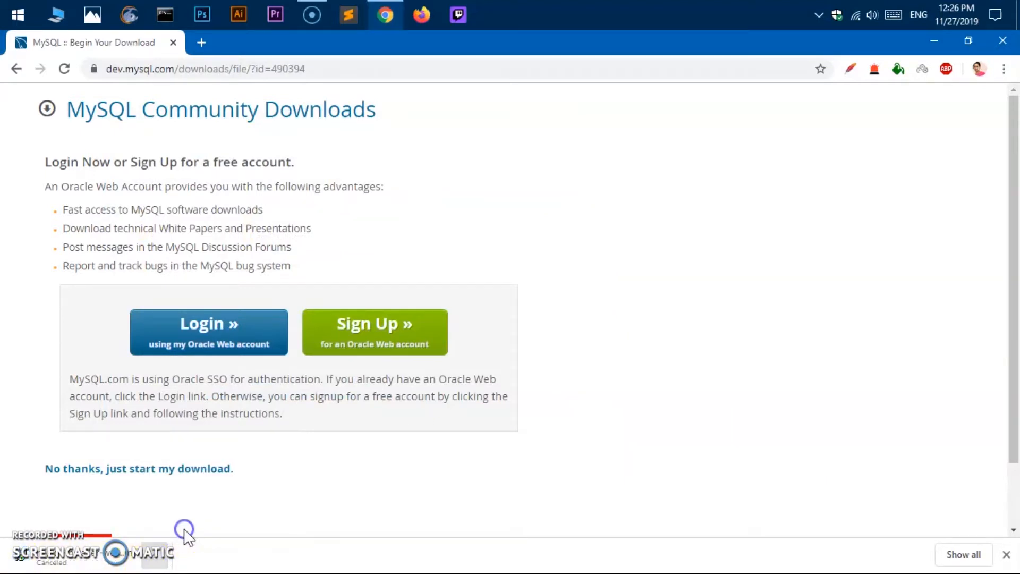
click(1010, 554)
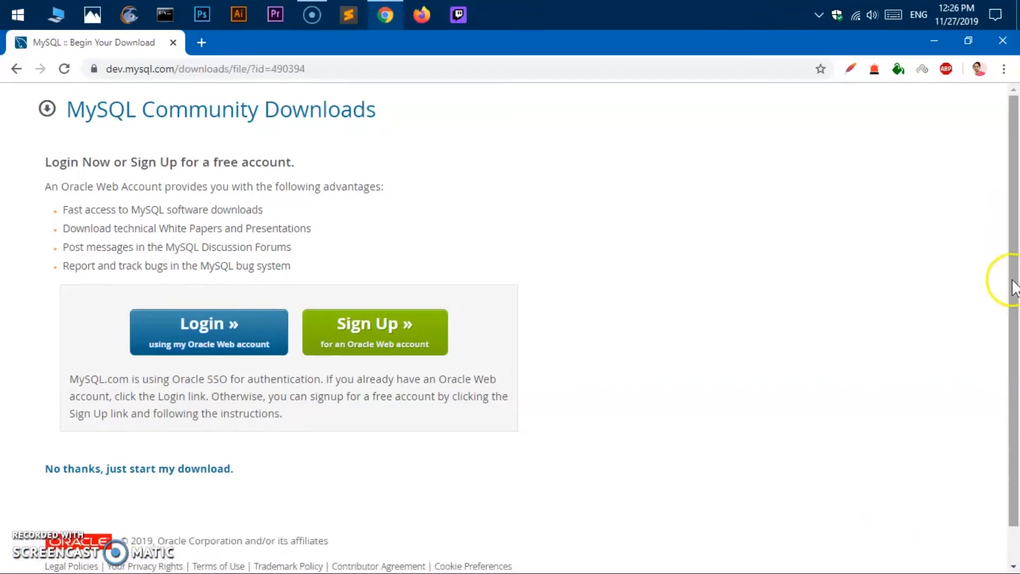
- Minimize Chrome and move the MySQL installer .msi file into the open desktop area
click(934, 41)
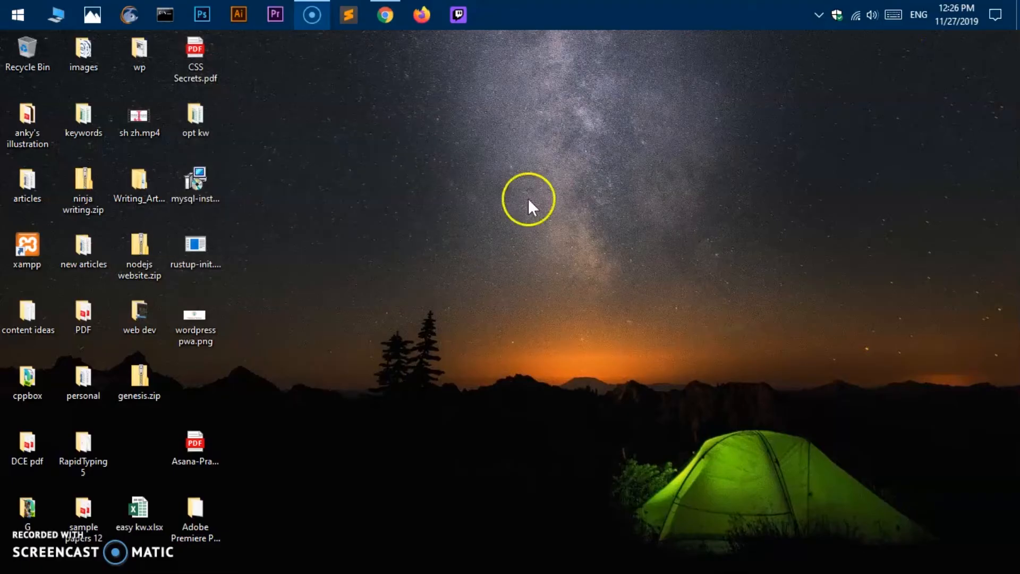
drag(189, 179, 359, 205)
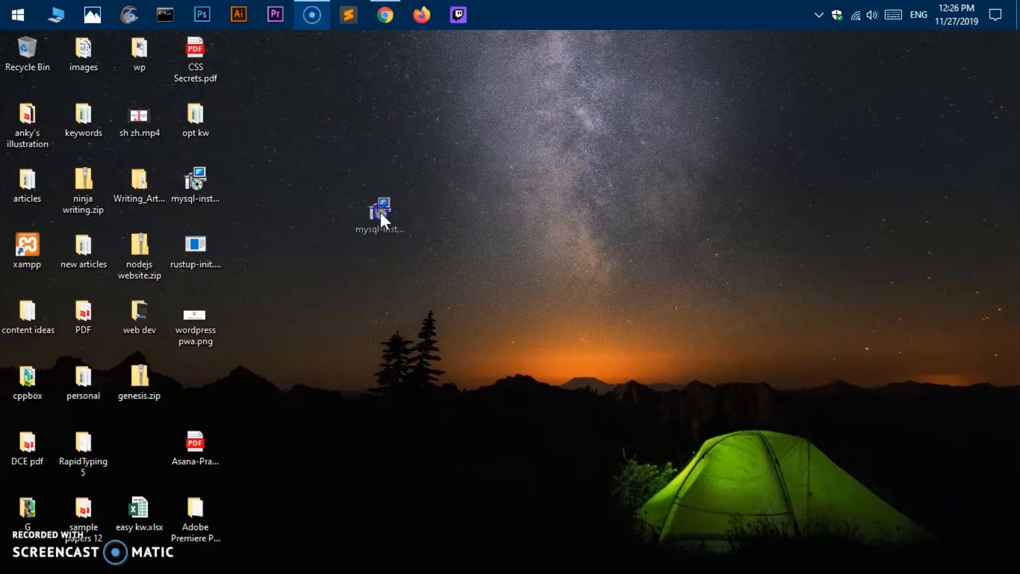
drag(453, 248, 457, 249)
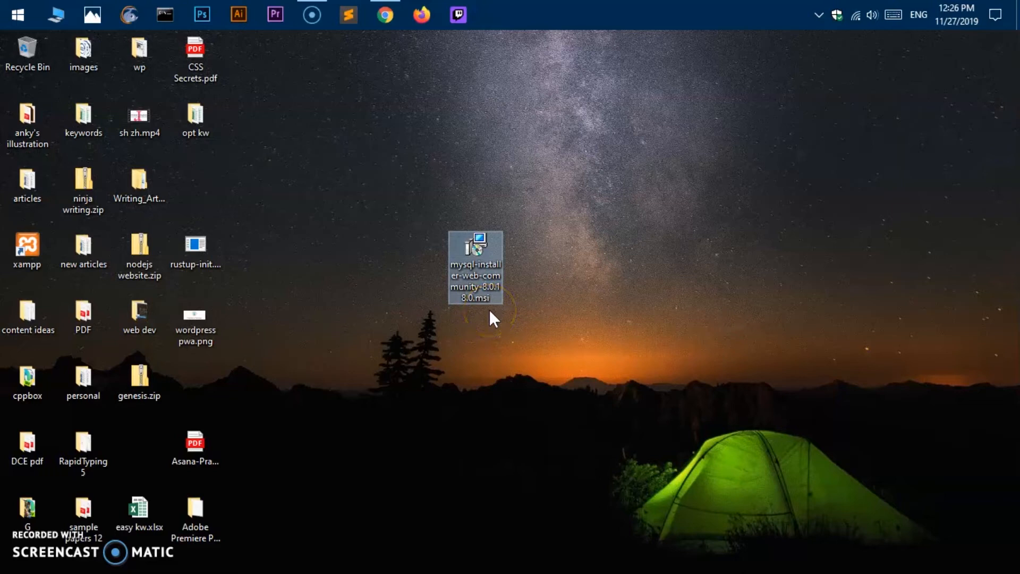
click(500, 383)
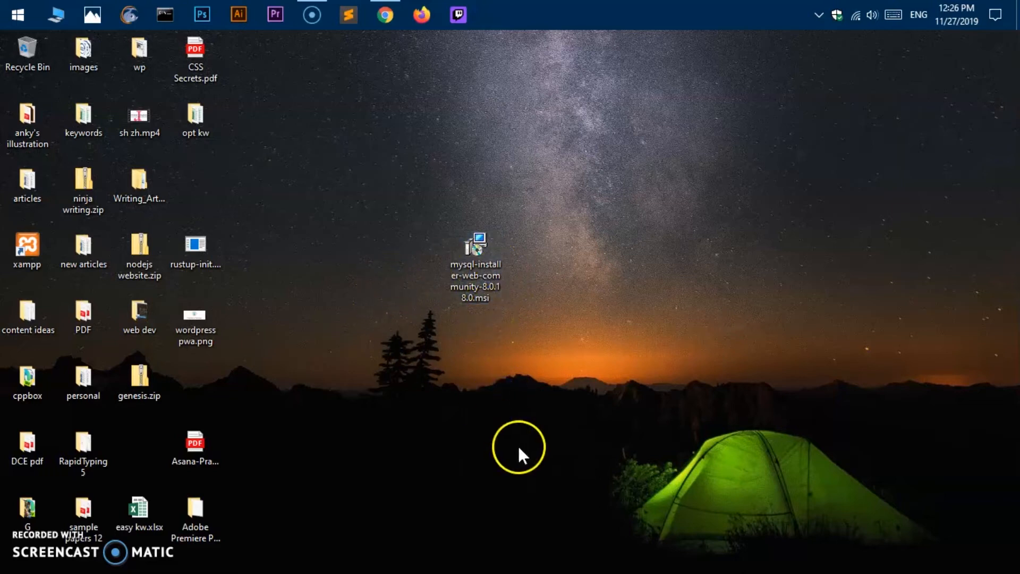
- Launch the mysql-installer .msi file from the desktop
click(471, 260)
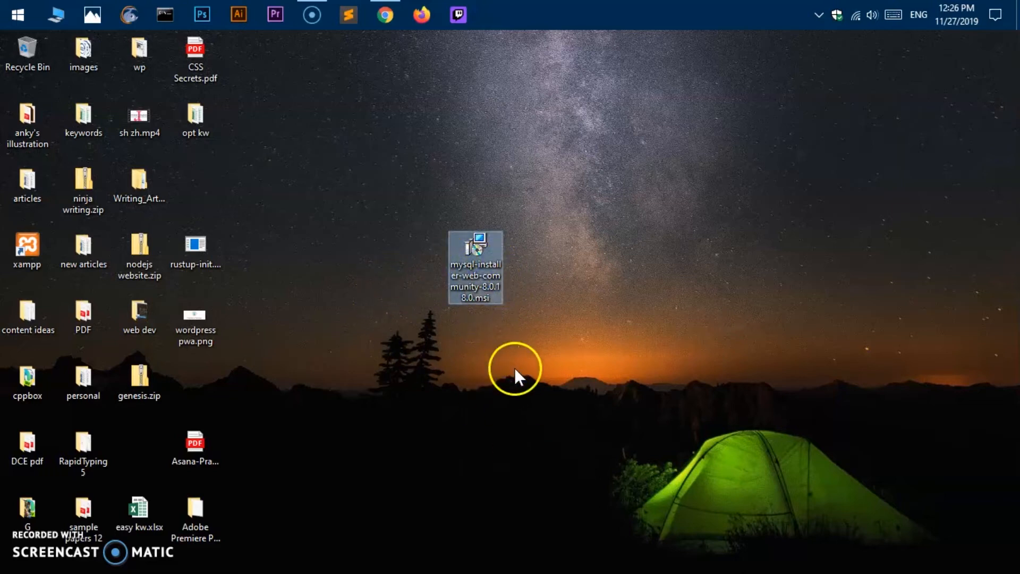
right_click(473, 248)
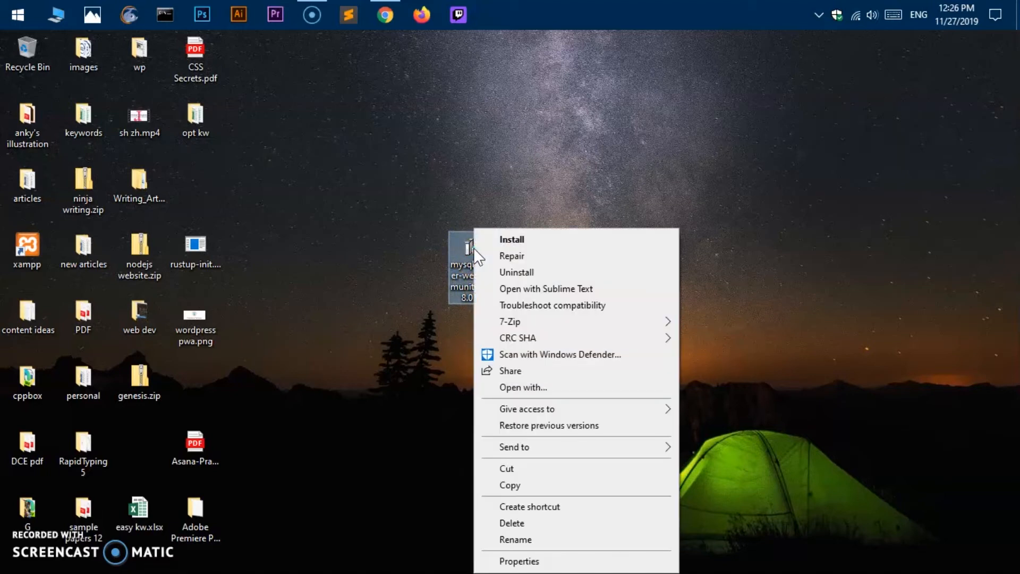
click(553, 179)
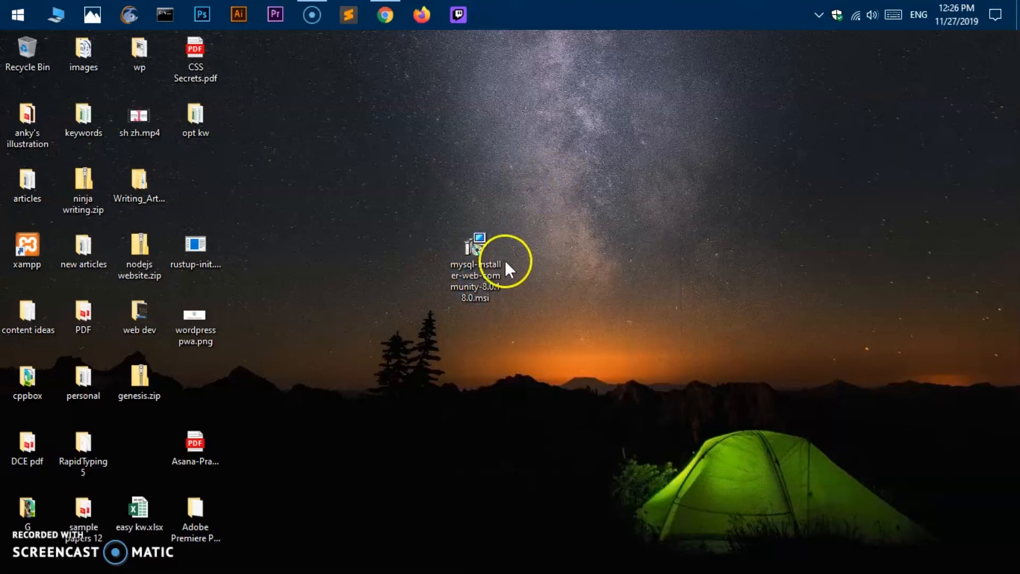
double_click(493, 269)
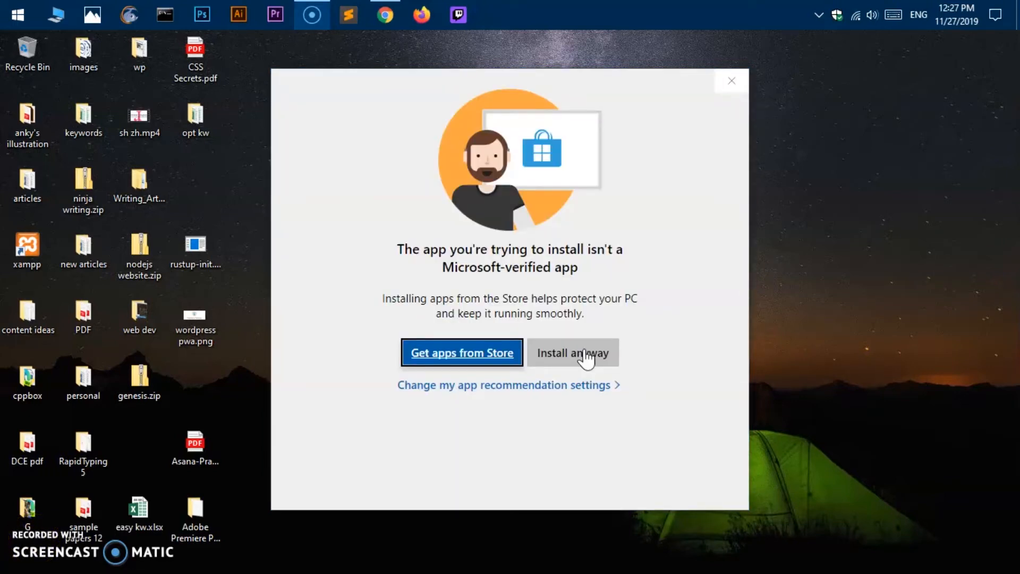
- Choose Install anyway and approve the administrator permission prompt so MySQL Installer starts
click(586, 355)
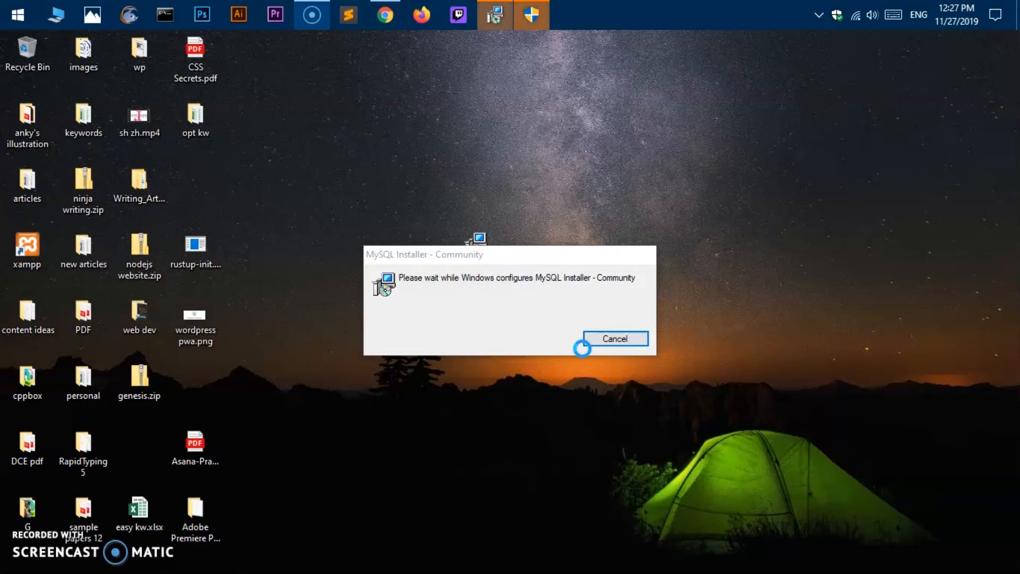
click(532, 16)
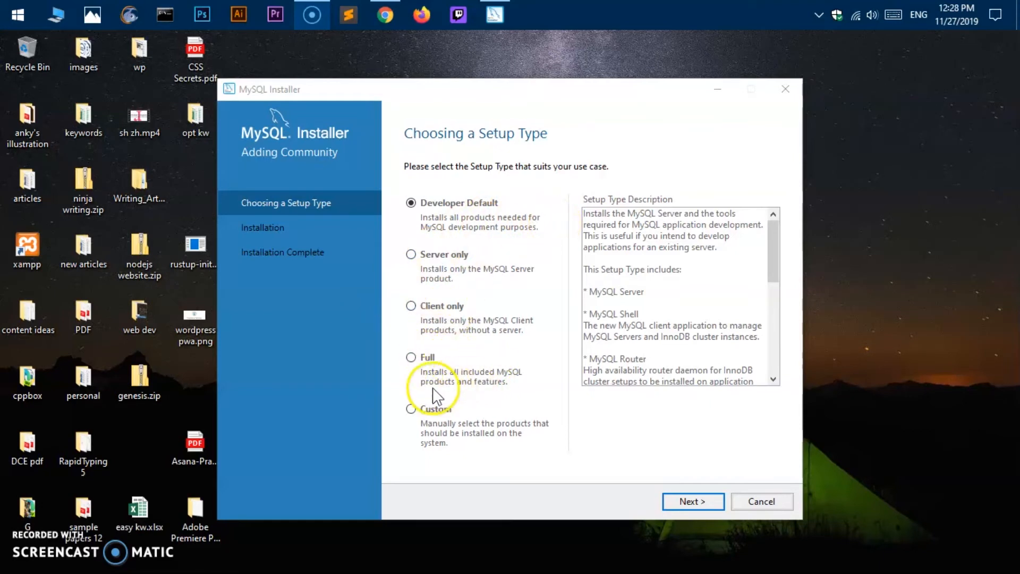
- Review the Developer Default description and continue with Developer Default as the setup type
scroll(665, 319, down, 5)
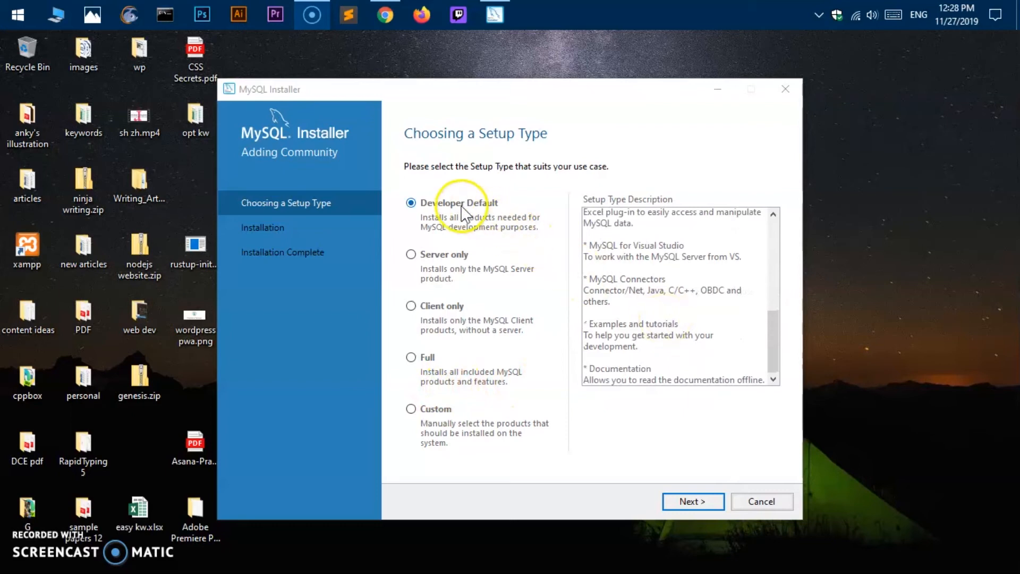
drag(772, 339, 767, 231)
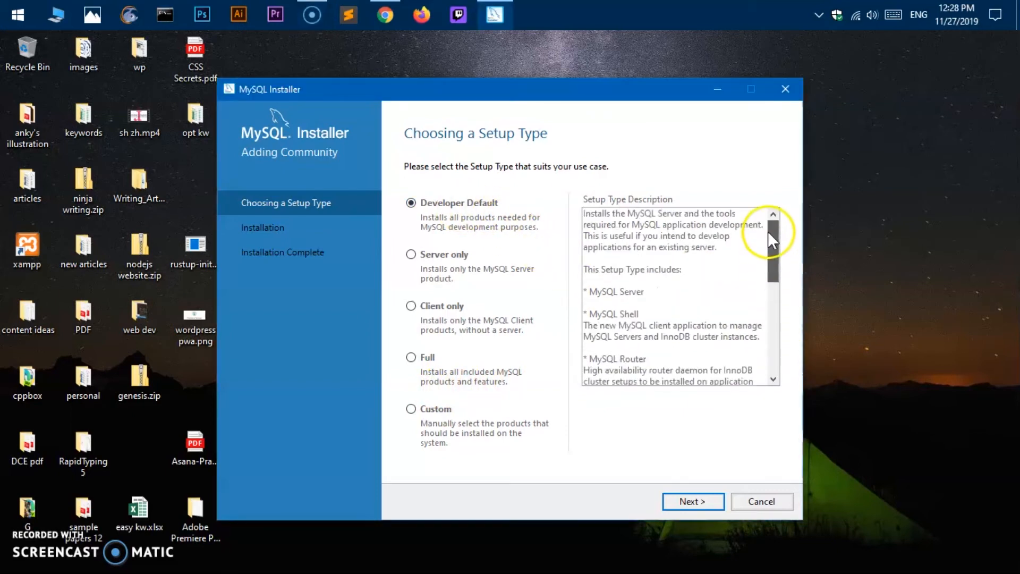
drag(589, 291, 680, 289)
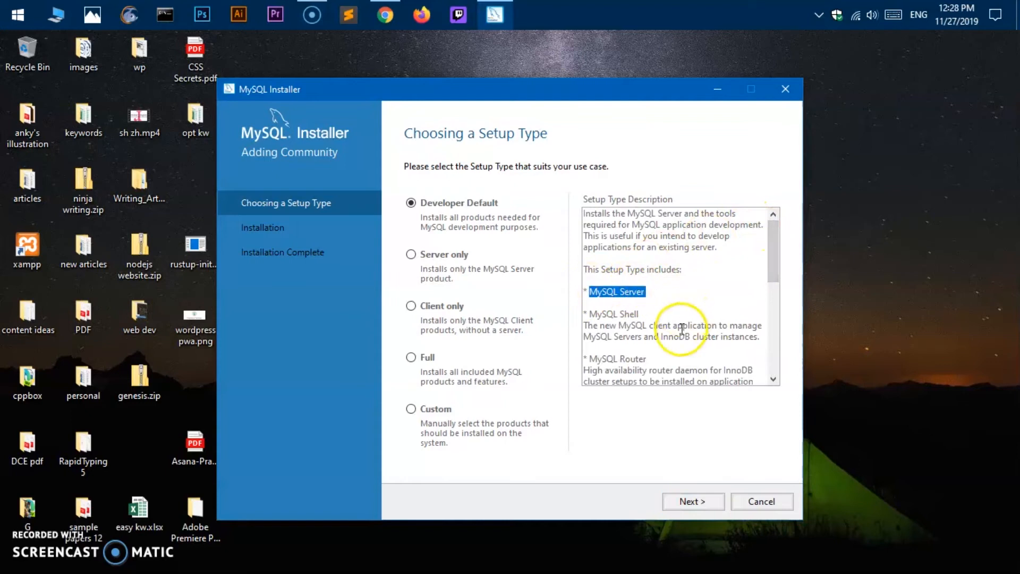
double_click(591, 325)
drag(589, 359, 647, 359)
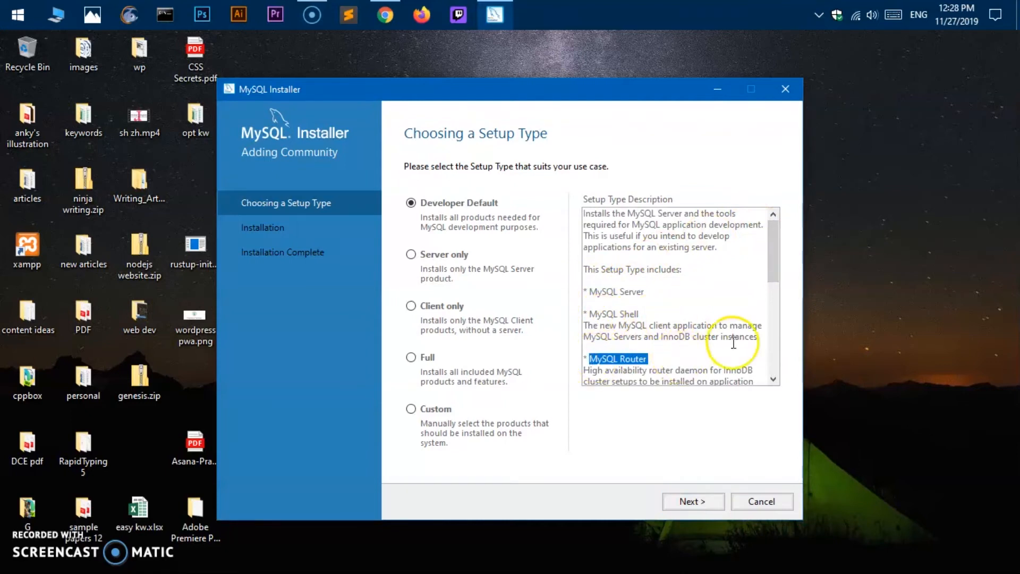
drag(770, 270, 772, 352)
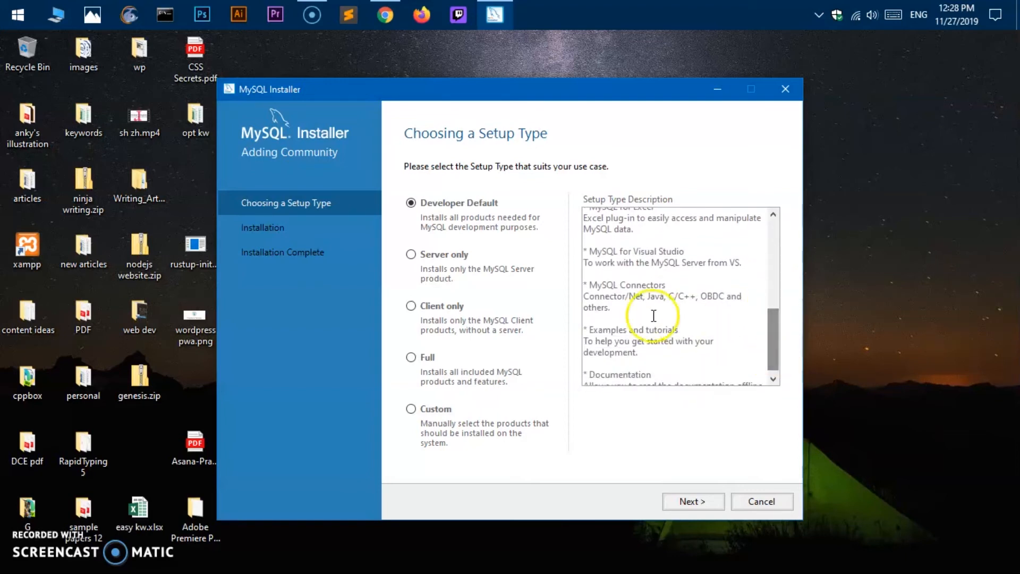
scroll(771, 344, down, 1)
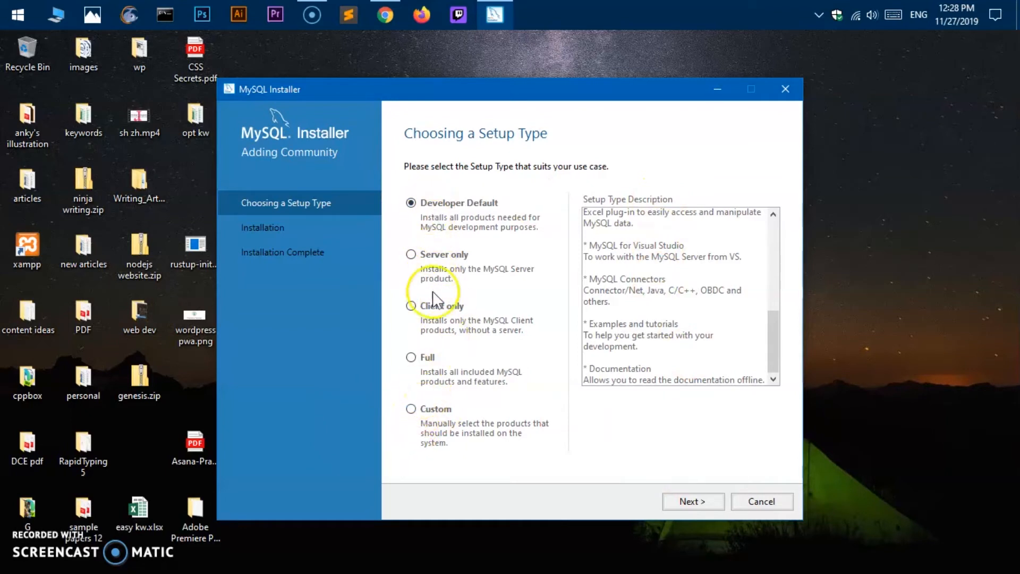
click(699, 501)
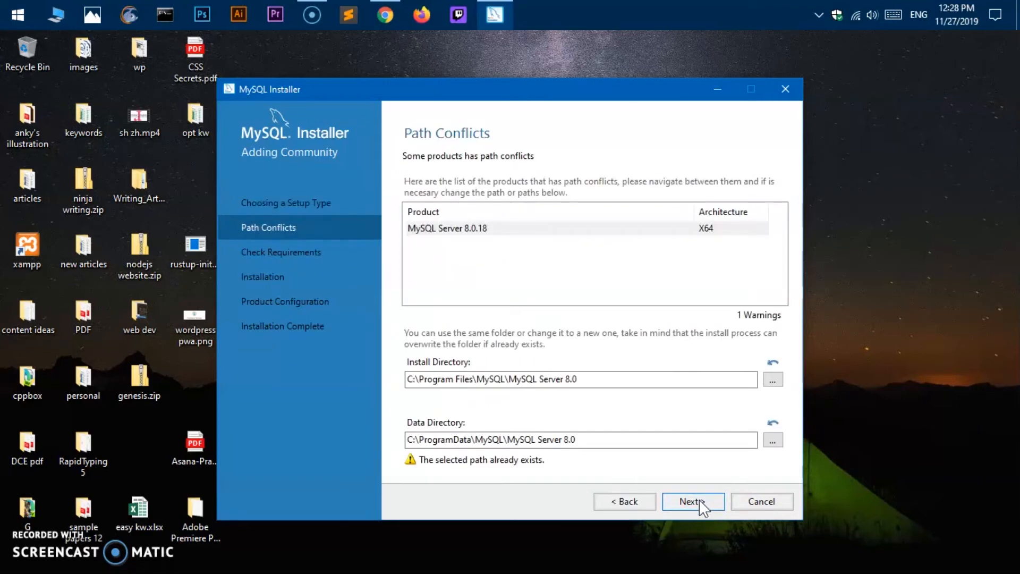
- Change the MySQL Server 8.0.18 data directory to C:\ProgramData\MySQL\MySQL8 and continue
click(547, 441)
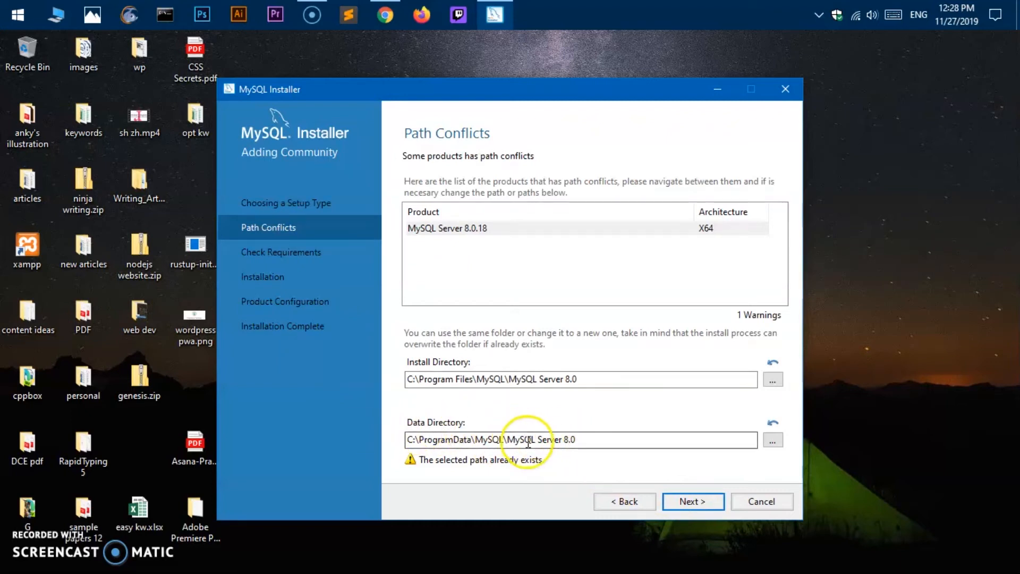
drag(536, 440, 653, 442)
key(BackSpace)
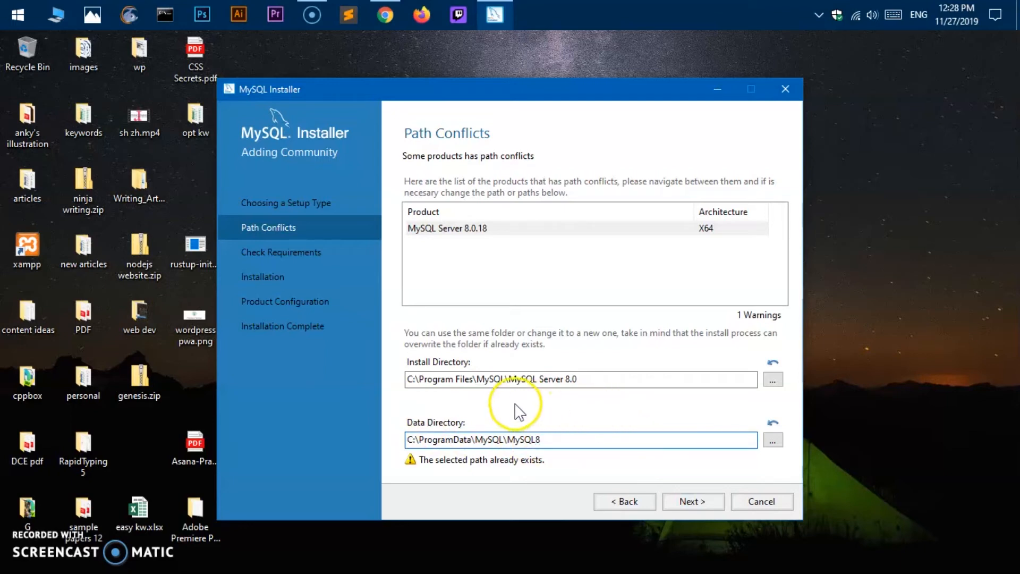
click(718, 506)
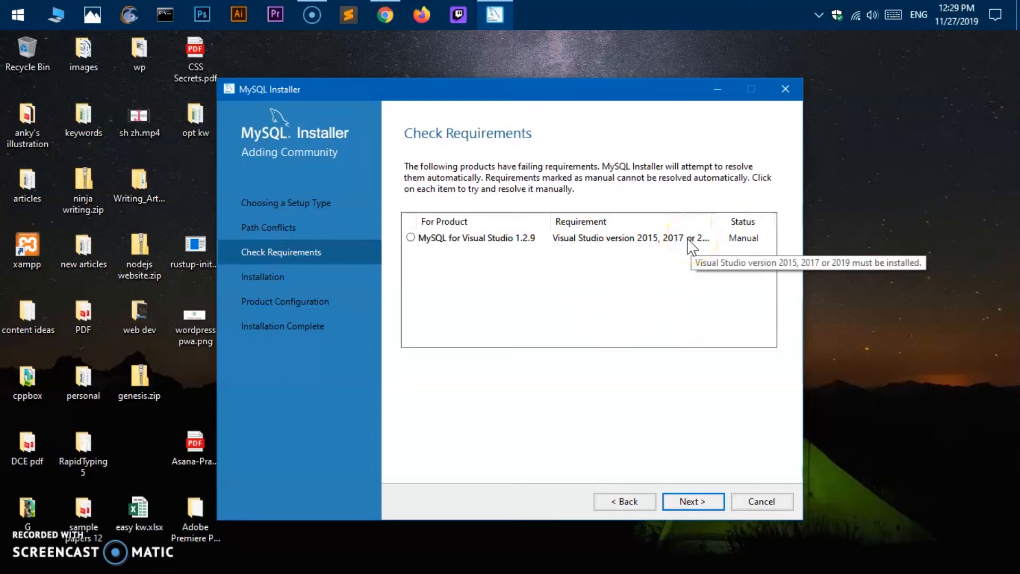
- Continue past the unmet Visual Studio requirement for MySQL for Visual Studio 1.2.9
click(693, 501)
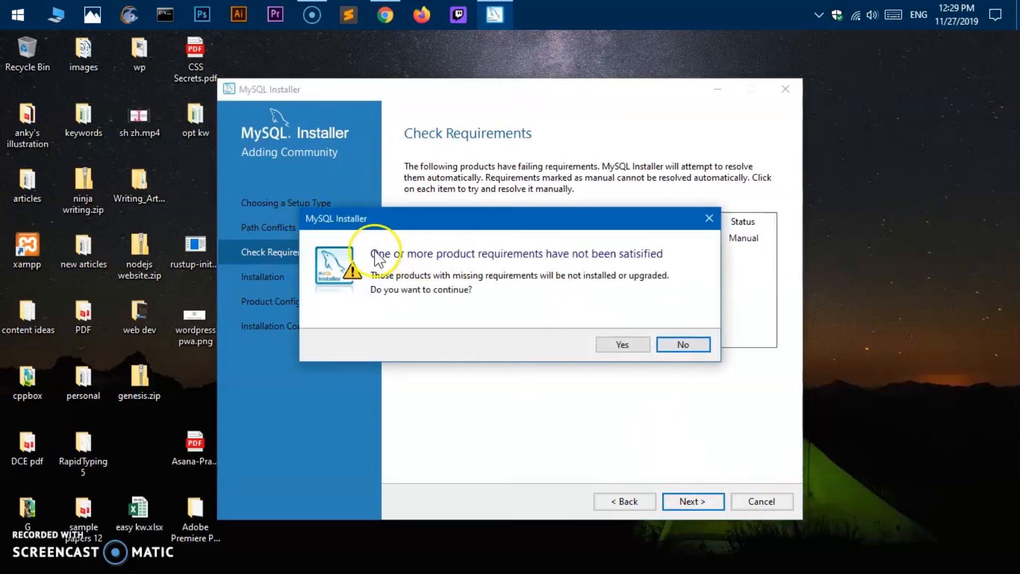
click(630, 344)
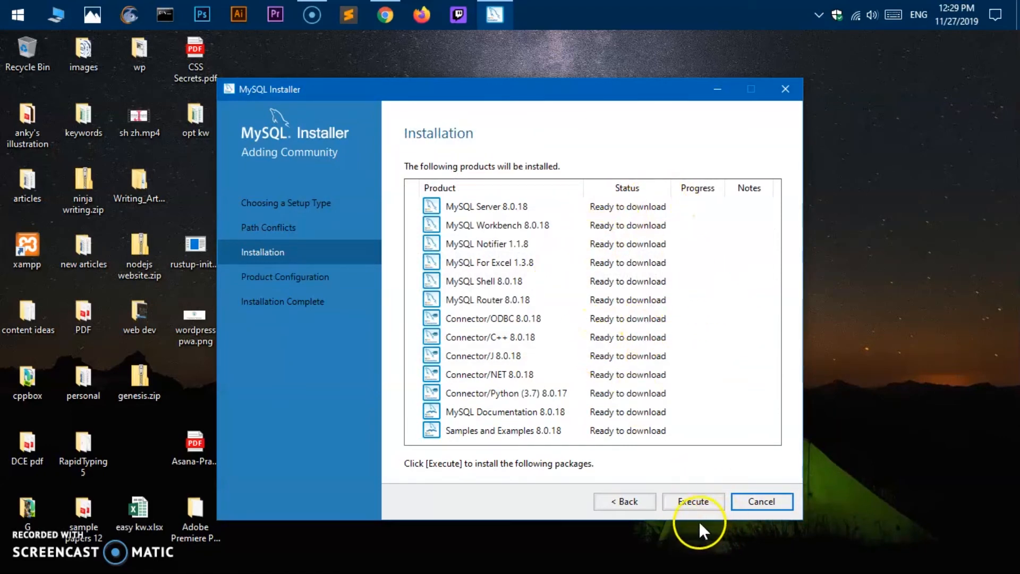
- Execute the download and install of the 13 listed products, then dismiss the Action Center notifications
click(690, 503)
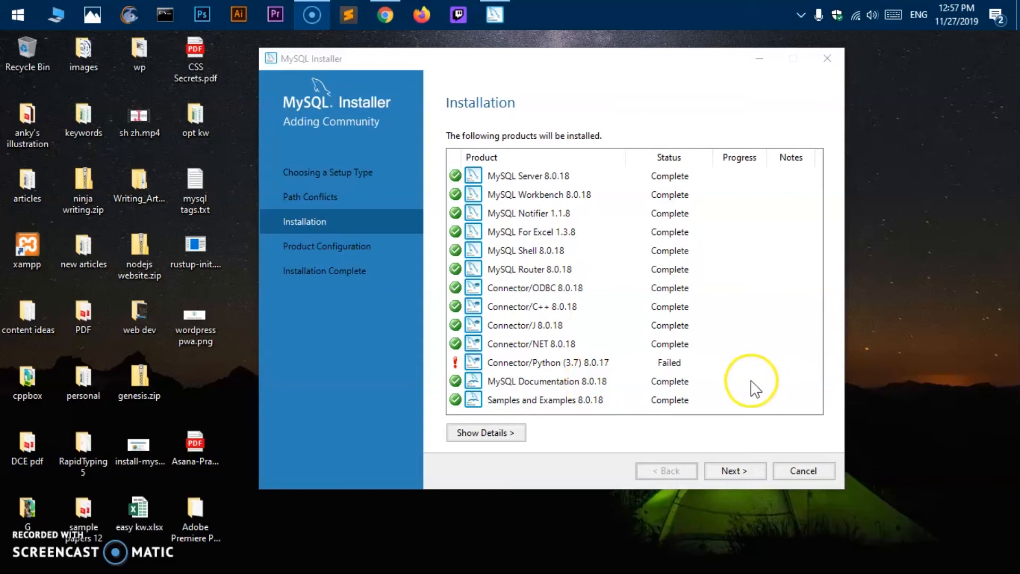
click(996, 15)
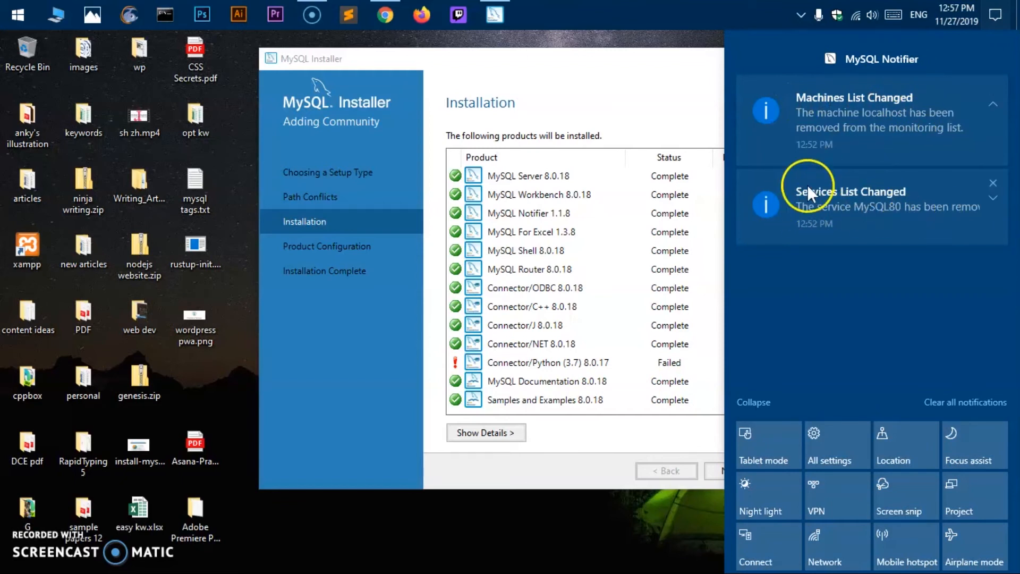
click(594, 98)
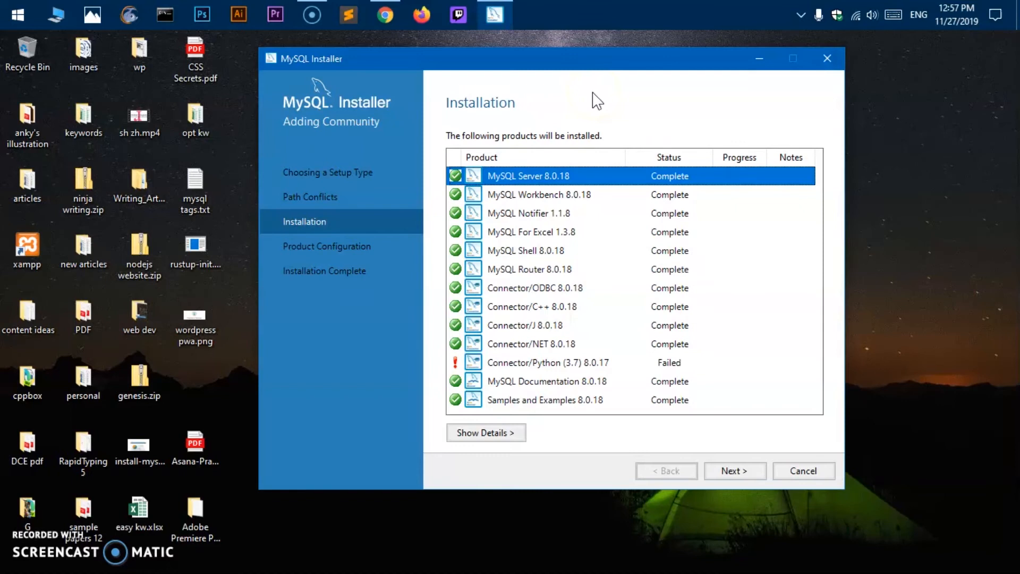
- Keep standalone server, Development Computer, port 3306 and strong password encryption, advancing to Accounts and Roles
click(737, 477)
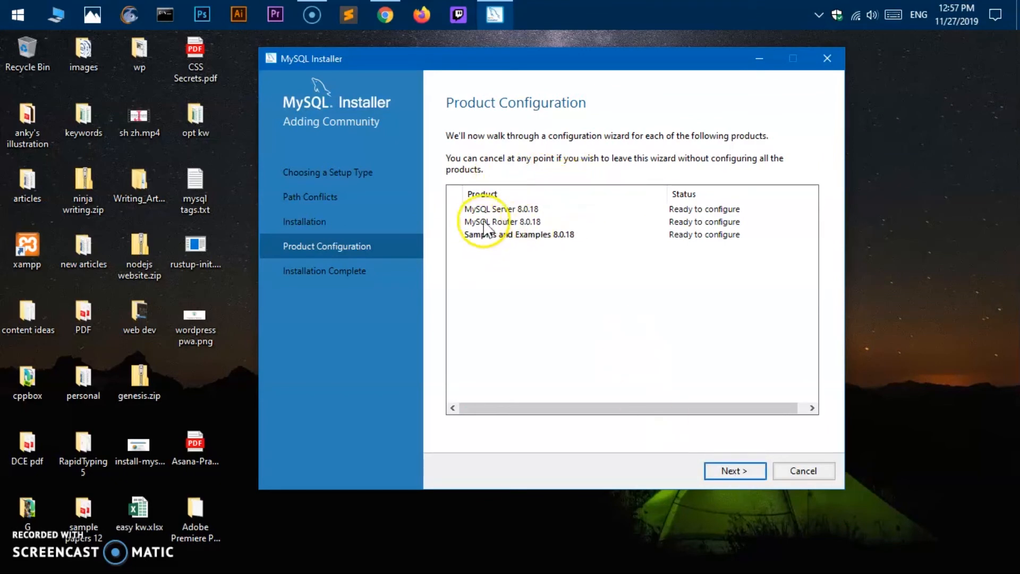
click(730, 478)
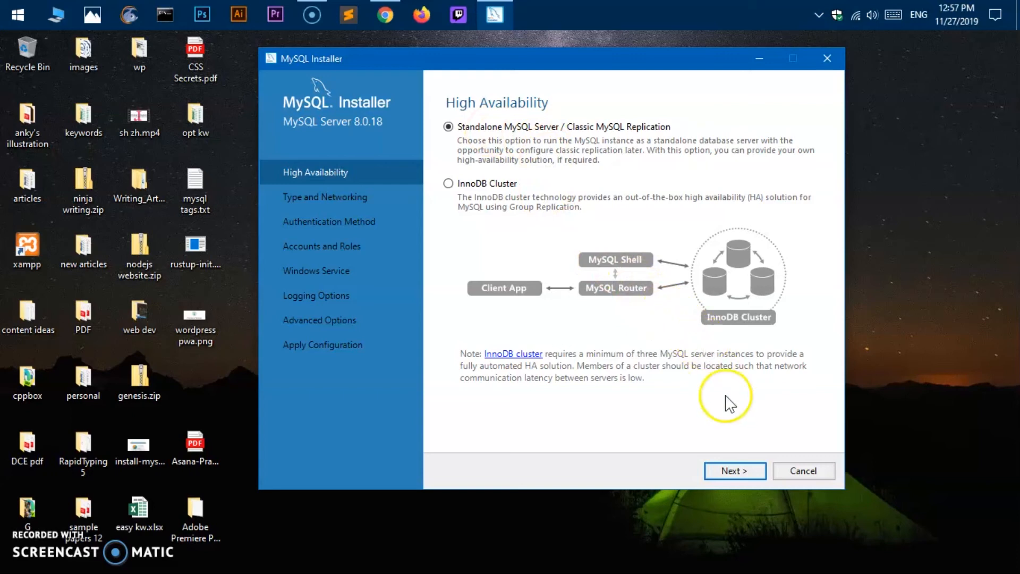
click(741, 477)
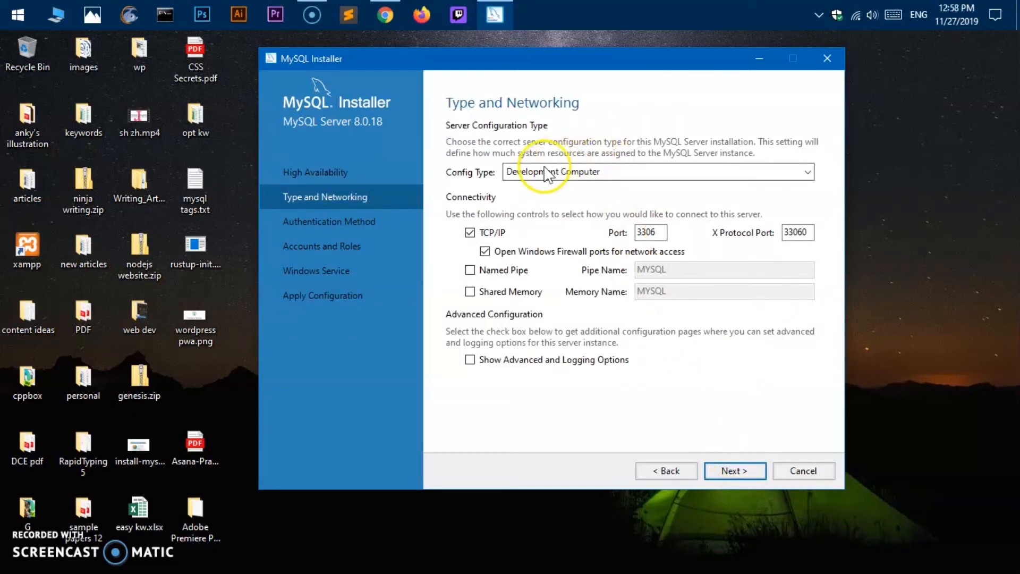
click(513, 172)
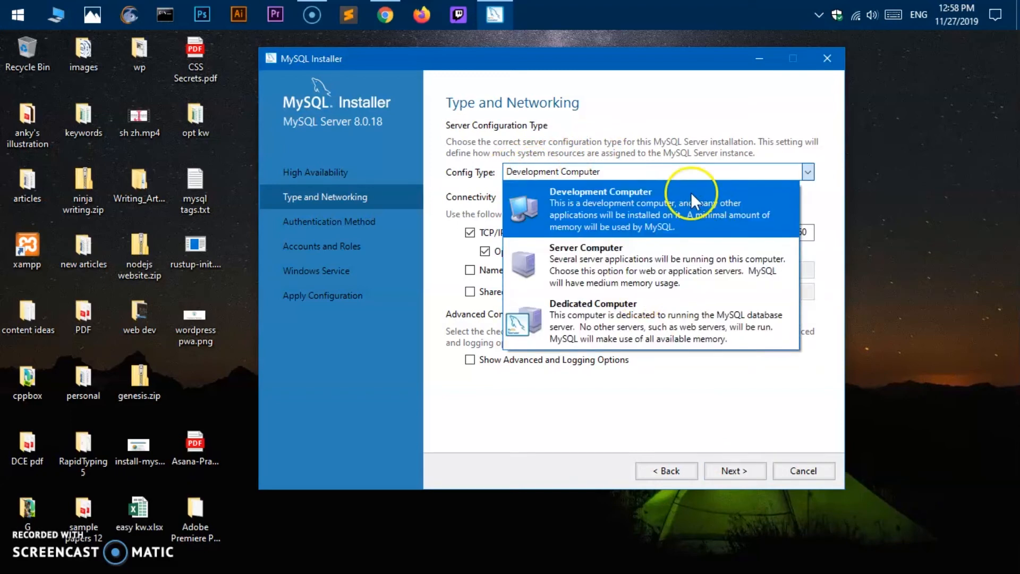
click(653, 135)
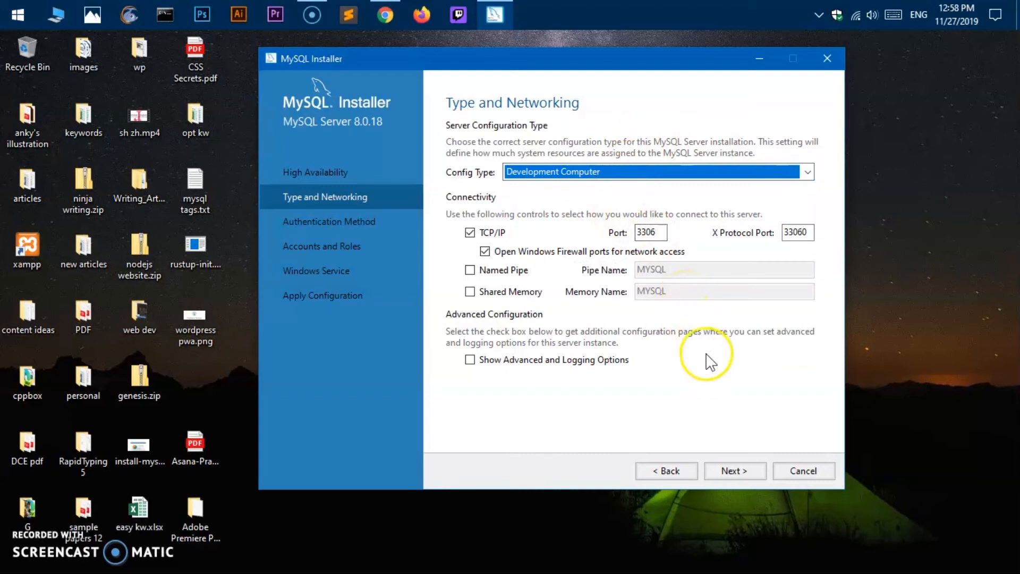
click(726, 475)
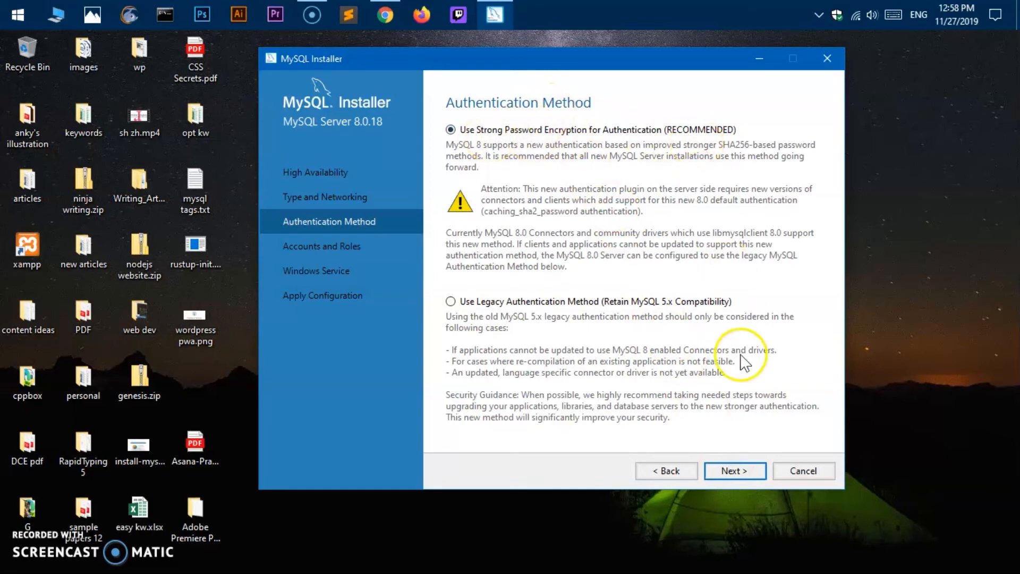
click(729, 471)
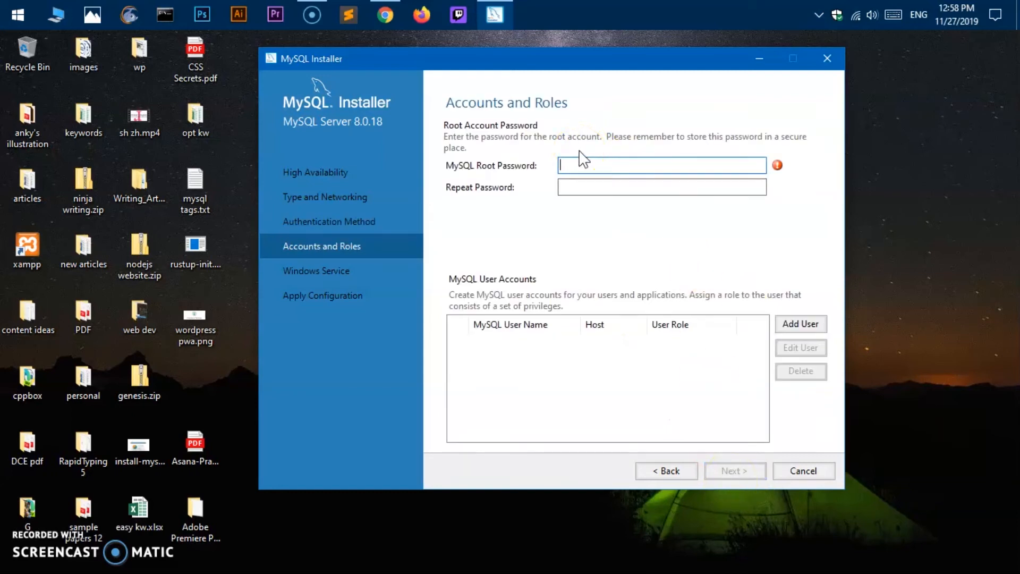
- Enter and confirm the root password, and stop MySQL80 from starting at system startup
key(Tab)
text(r)
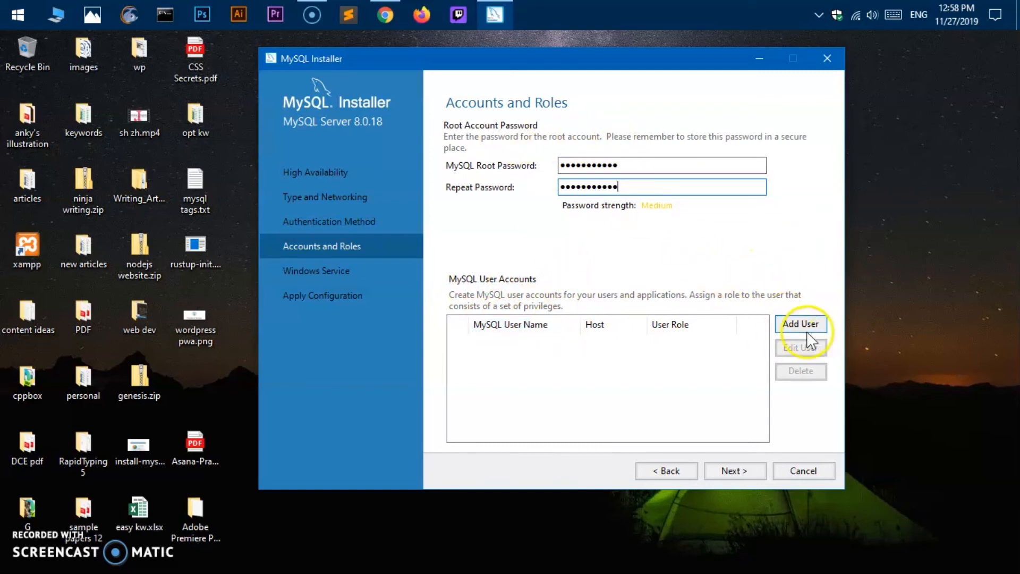
click(735, 476)
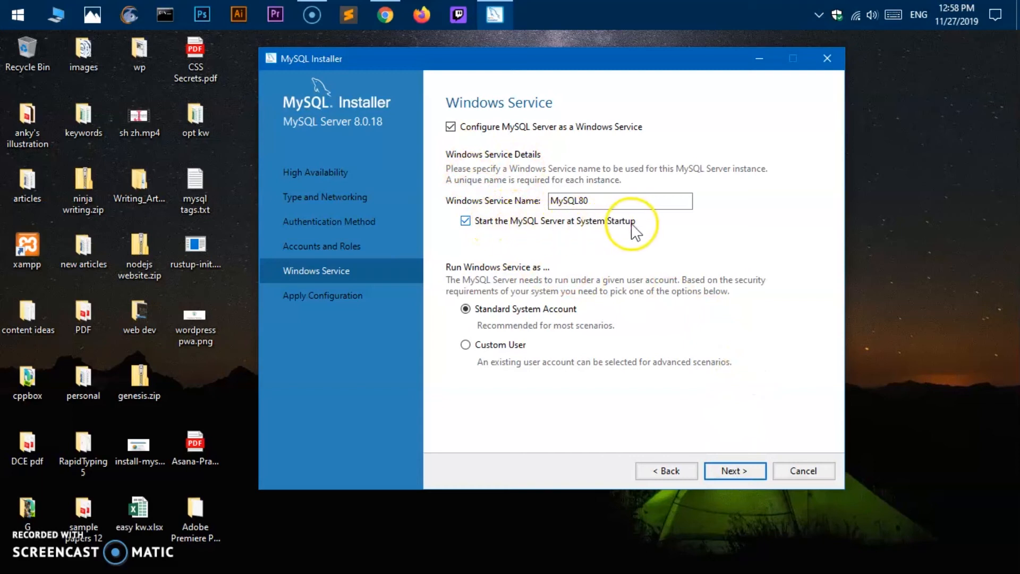
click(466, 221)
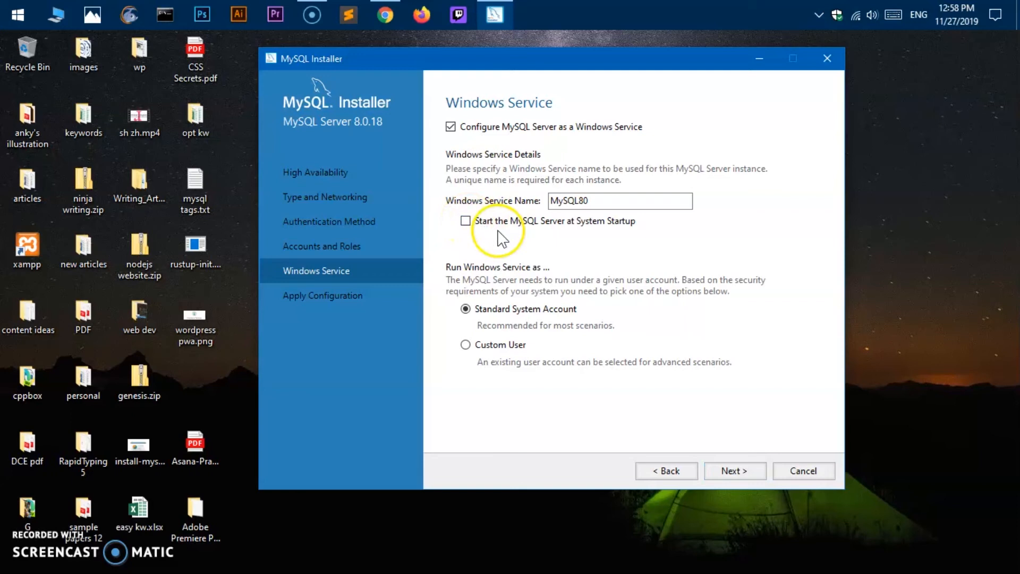
click(747, 470)
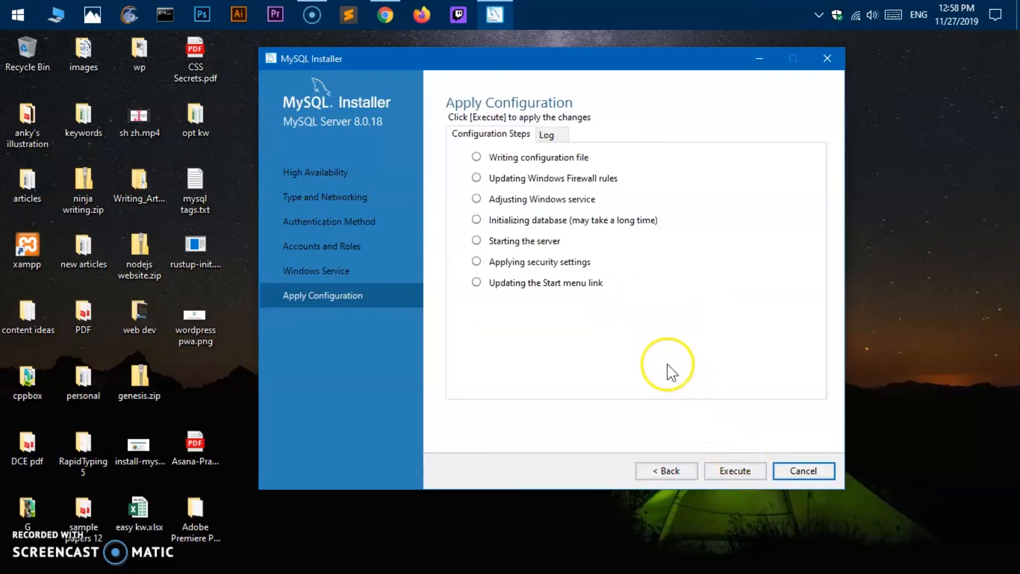
- Execute the MySQL Server 8.0.18 configuration, dismiss the service notification, and review the log
click(738, 473)
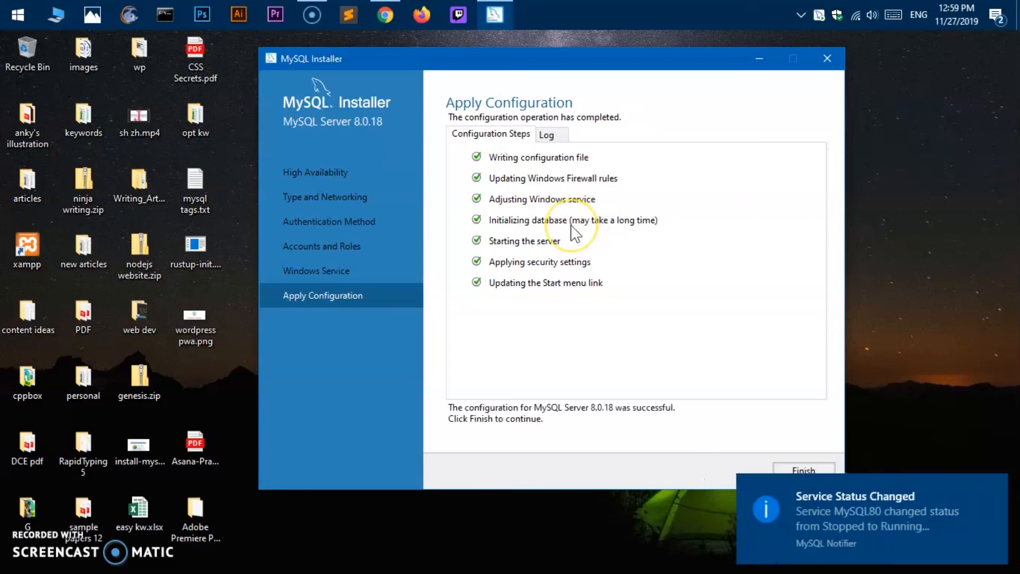
click(900, 527)
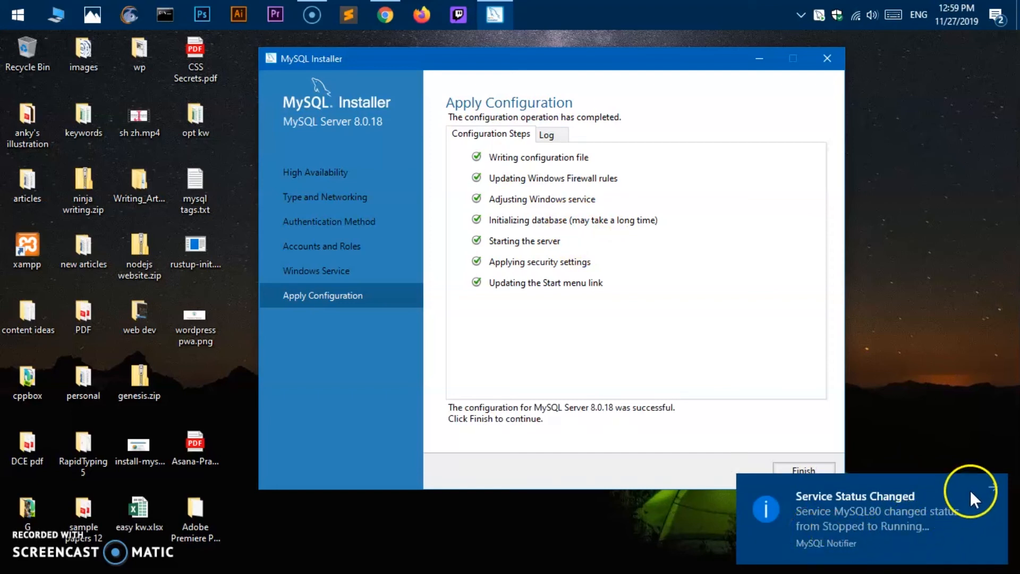
click(989, 487)
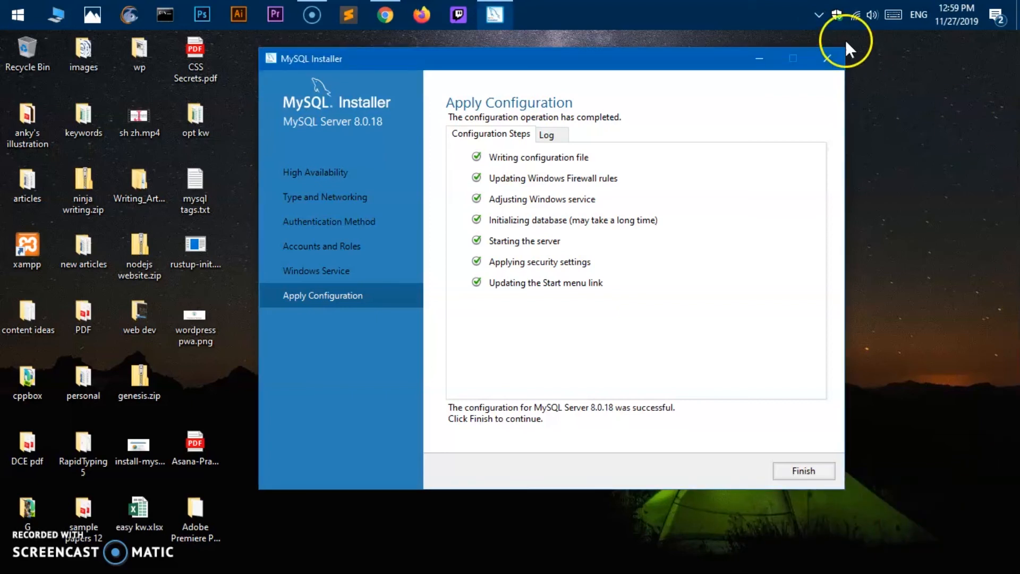
click(818, 14)
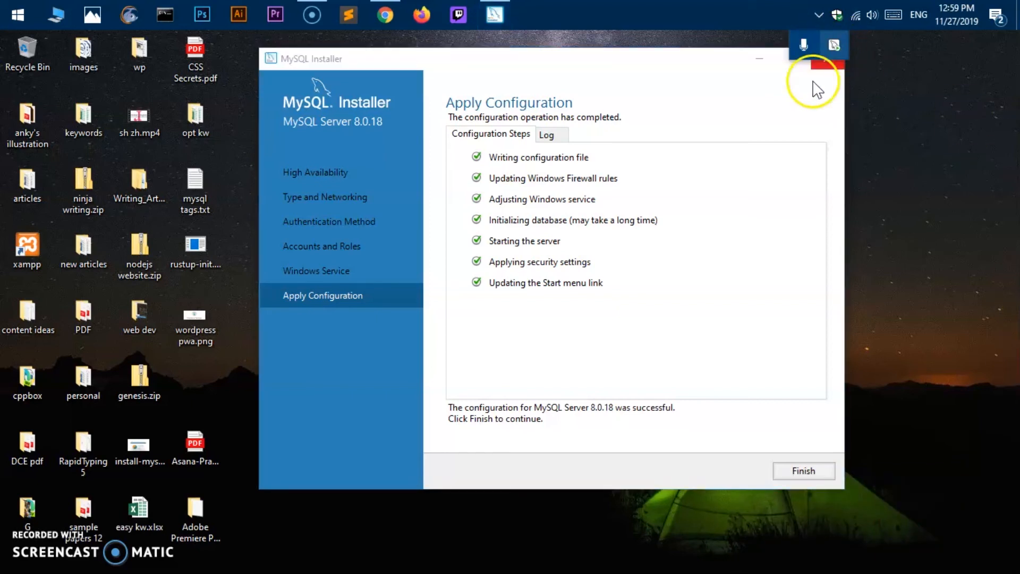
click(765, 271)
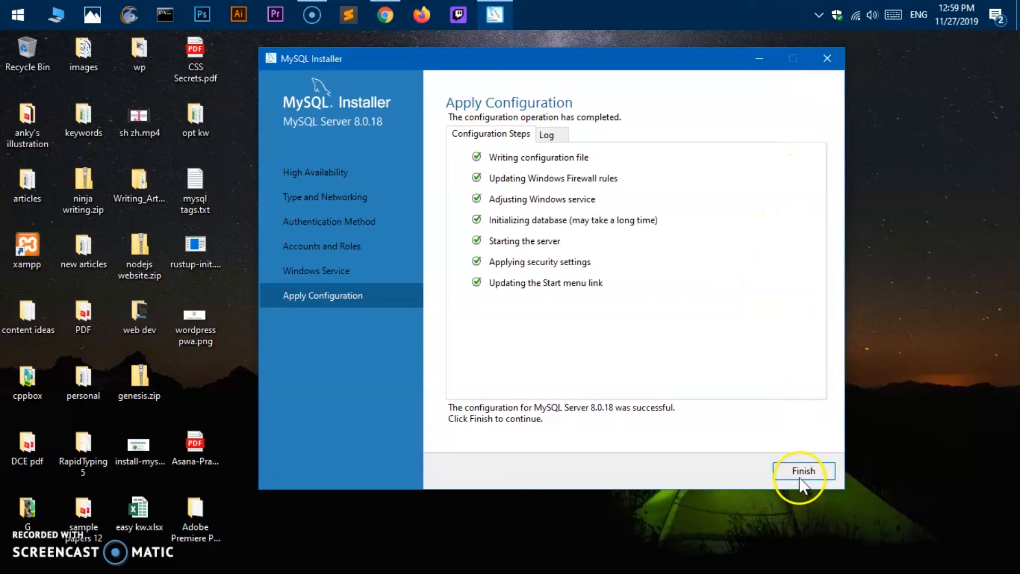
click(546, 137)
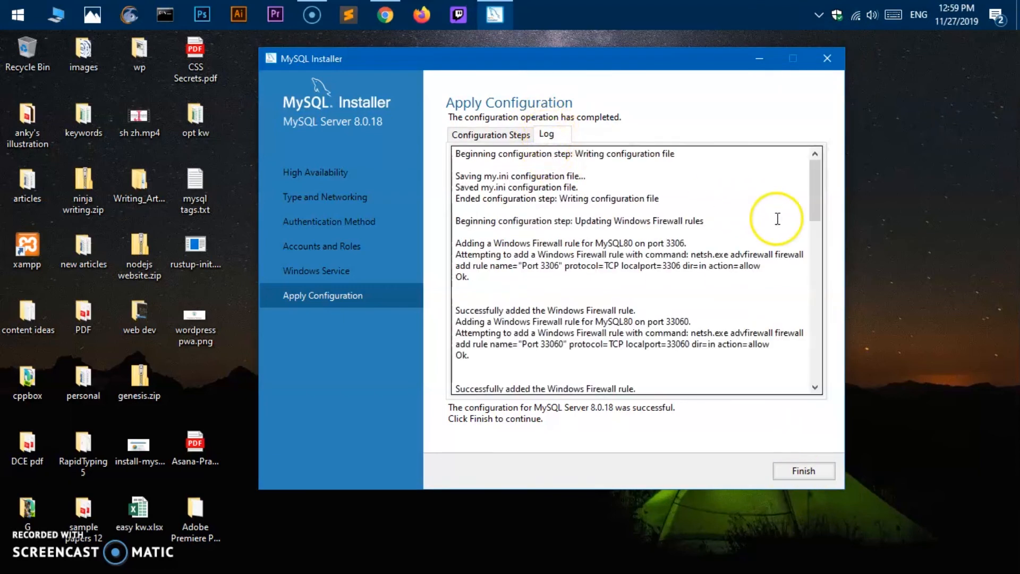
- Finish the server step and complete MySQL Router 8.0.18 setup with InnoDB cluster bootstrapping left off
click(781, 472)
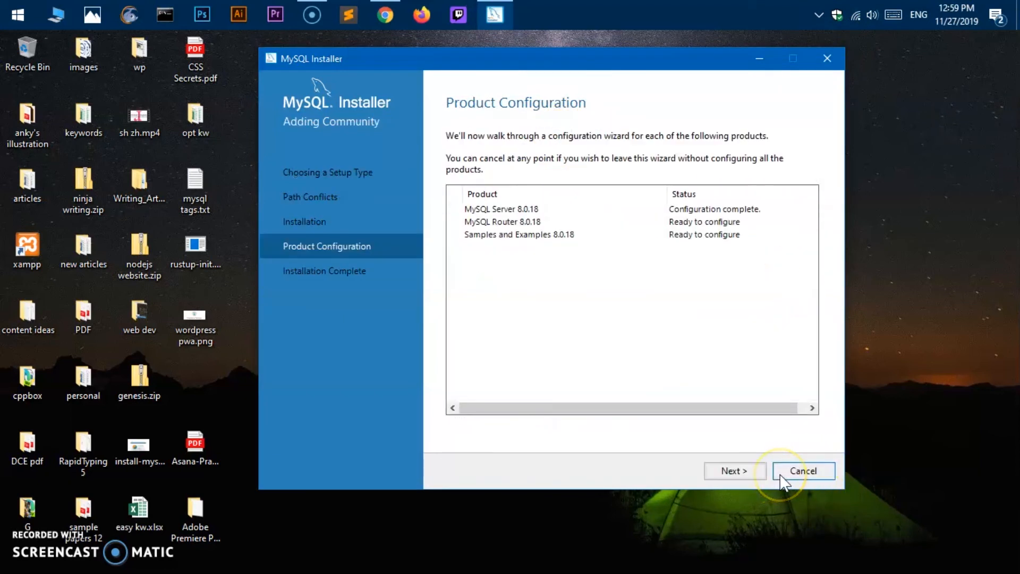
click(742, 471)
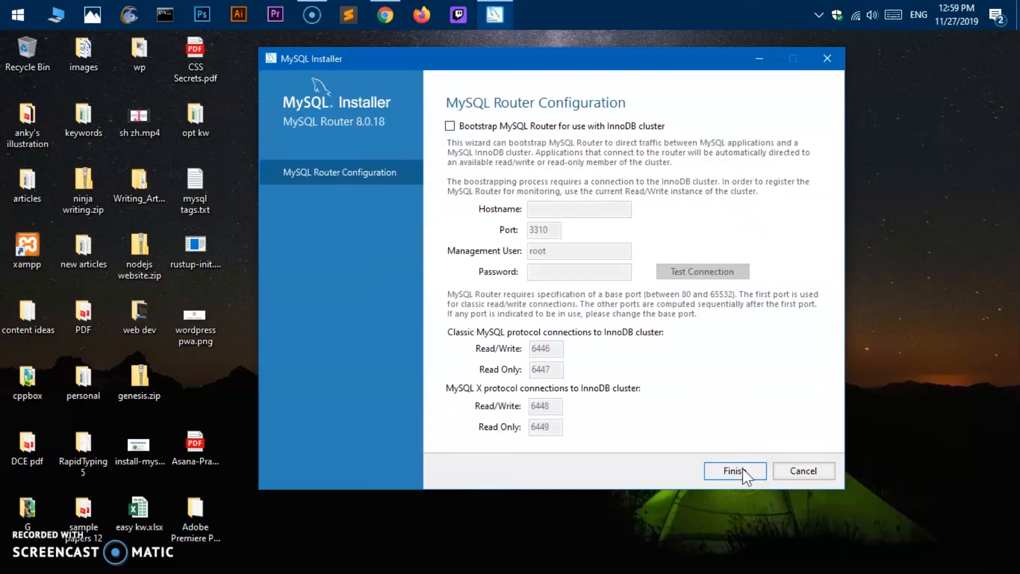
click(483, 127)
click(484, 128)
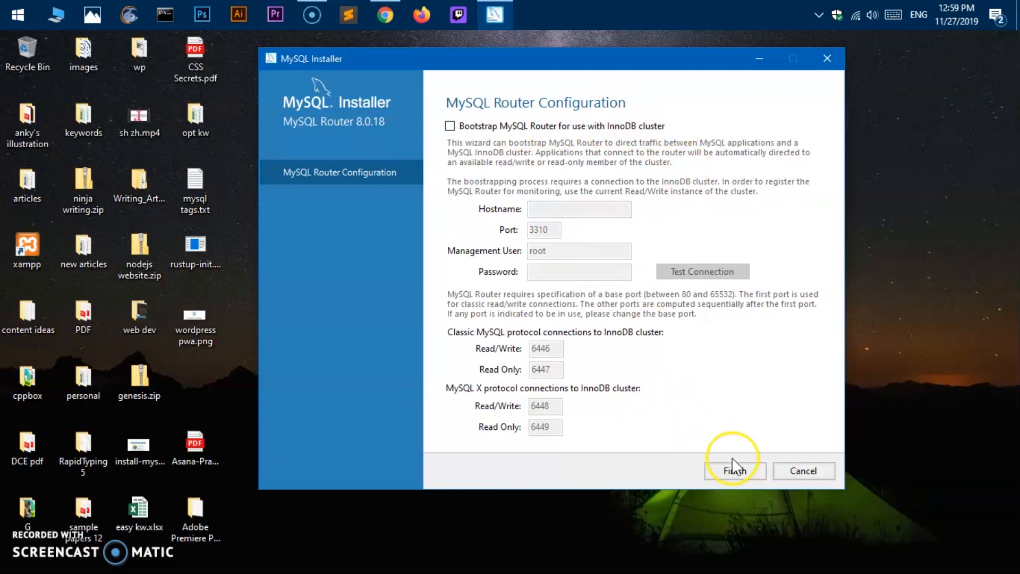
click(735, 470)
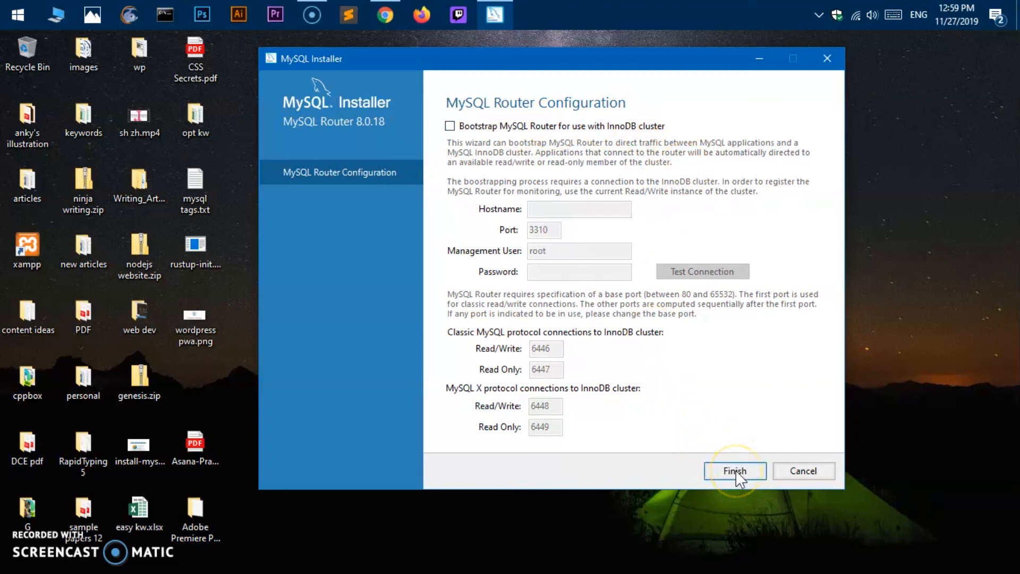
click(735, 471)
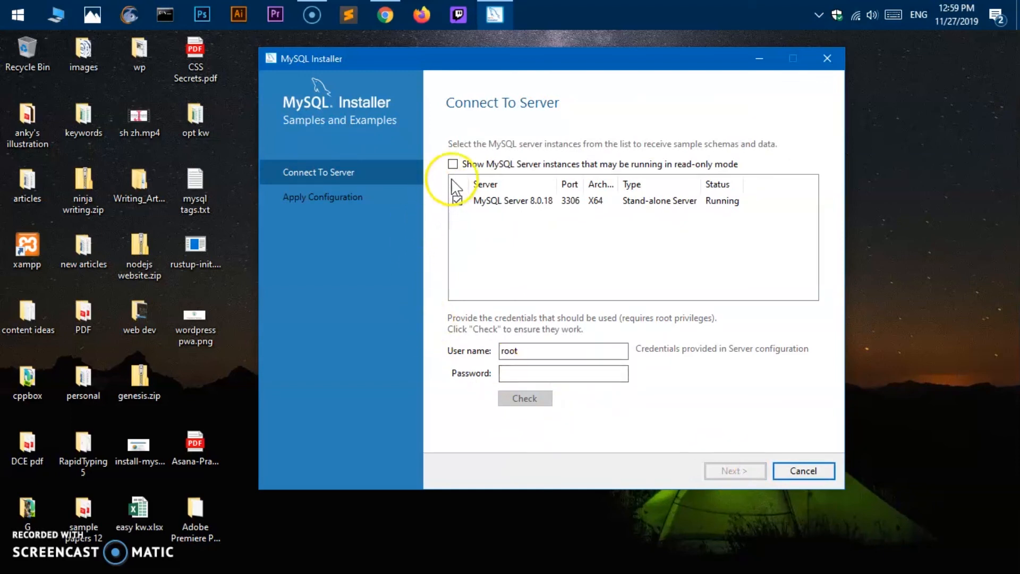
- Enter the root password and check that it connects to MySQL Server 8.0.18
click(534, 375)
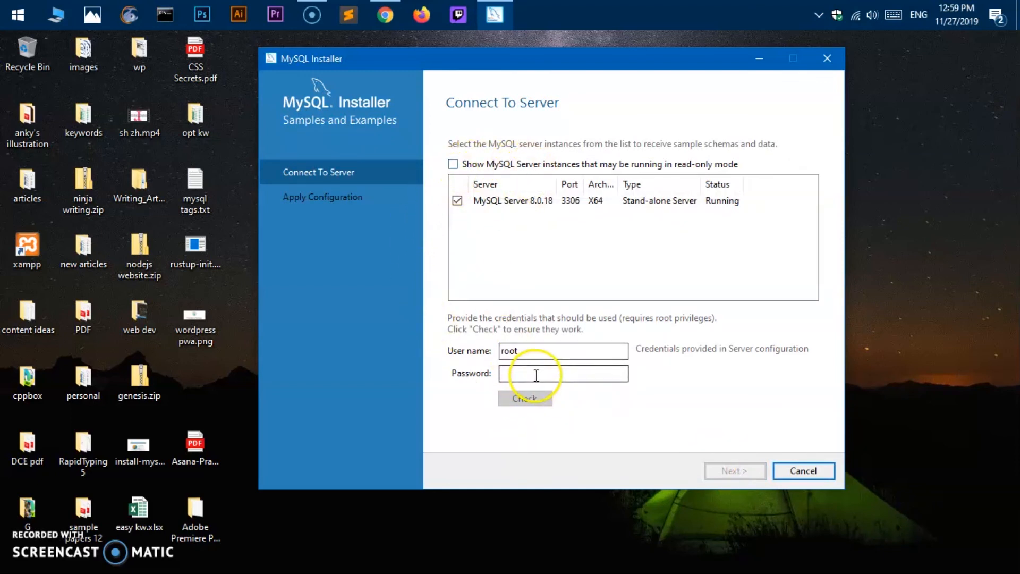
text(••)
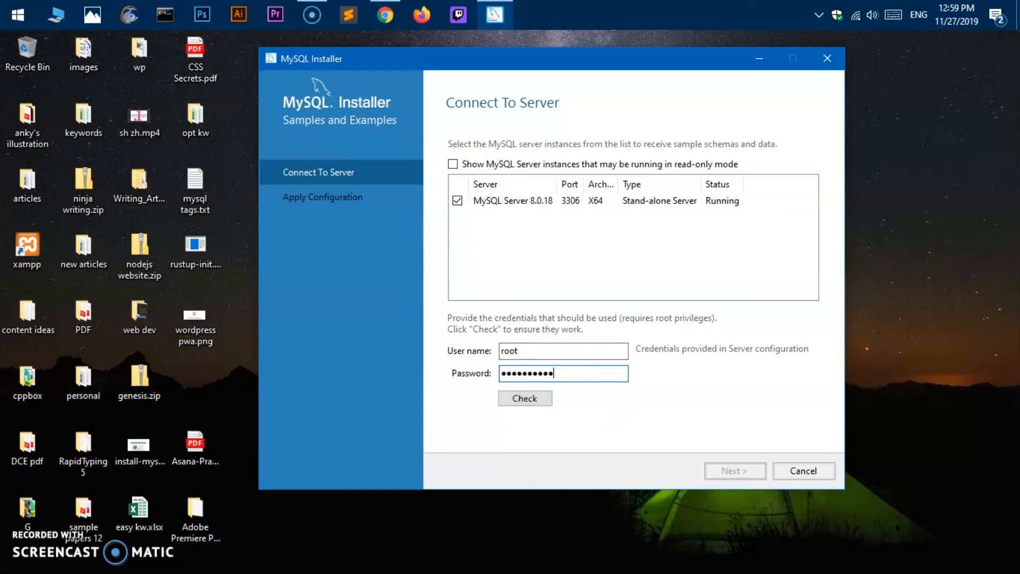
click(530, 400)
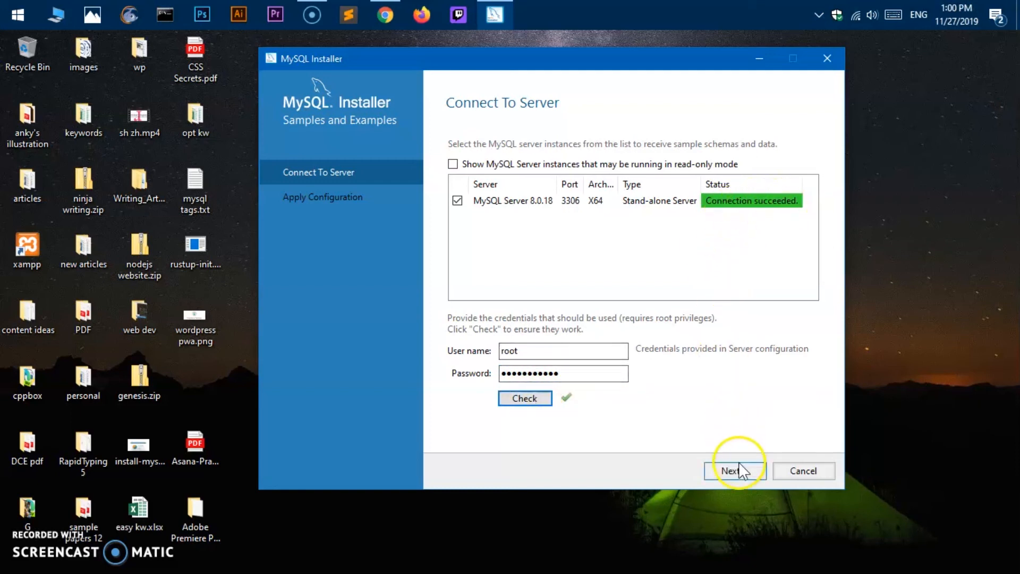
- Execute the Samples and Examples 8.0.18 configuration, review its log, and finish
click(741, 478)
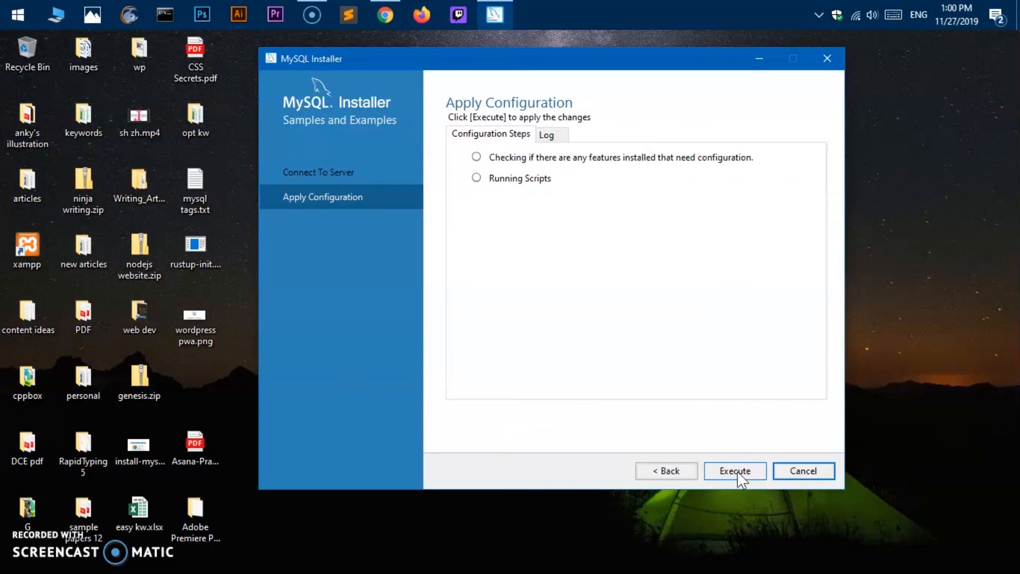
click(732, 463)
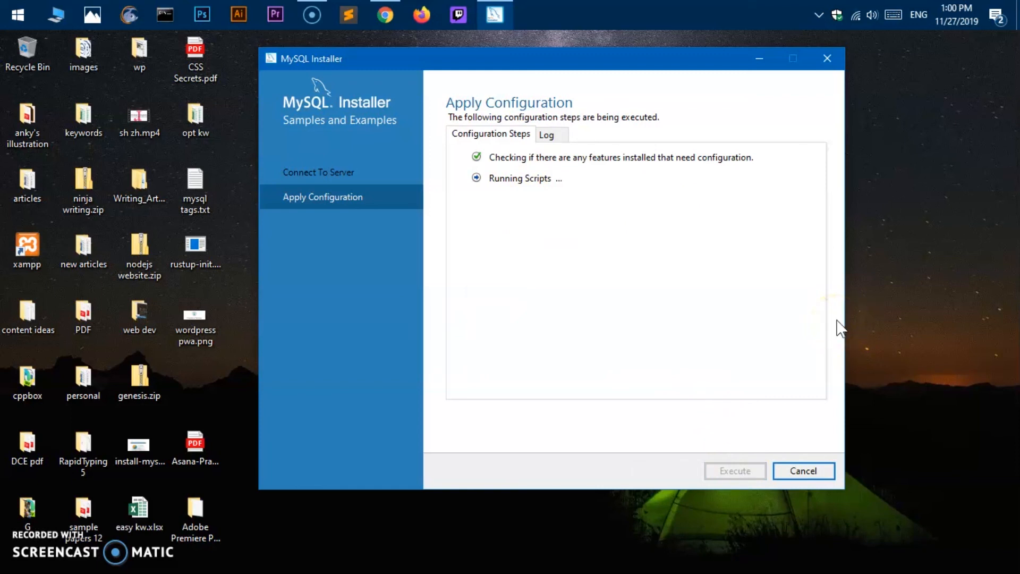
click(547, 134)
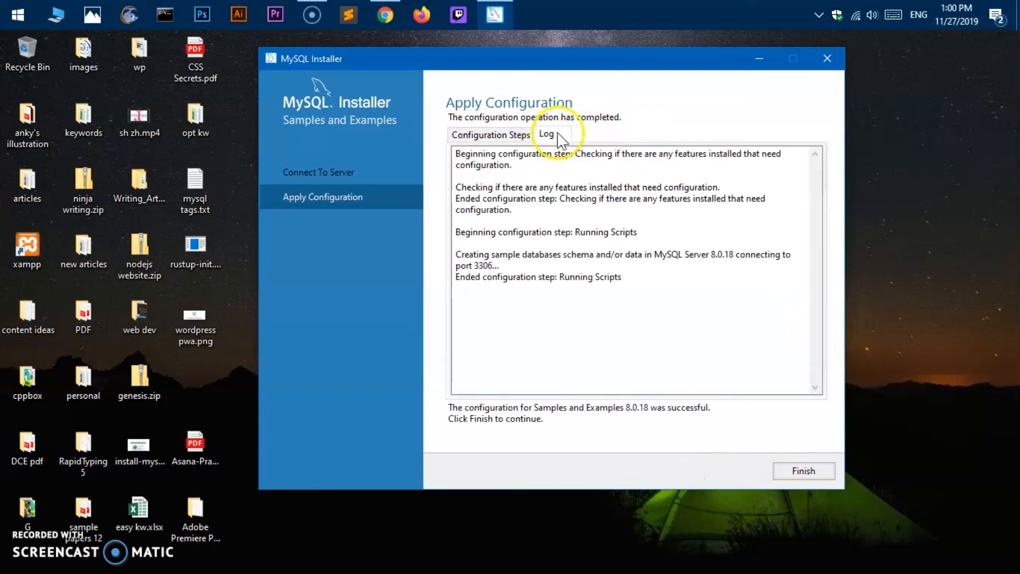
click(512, 137)
click(791, 481)
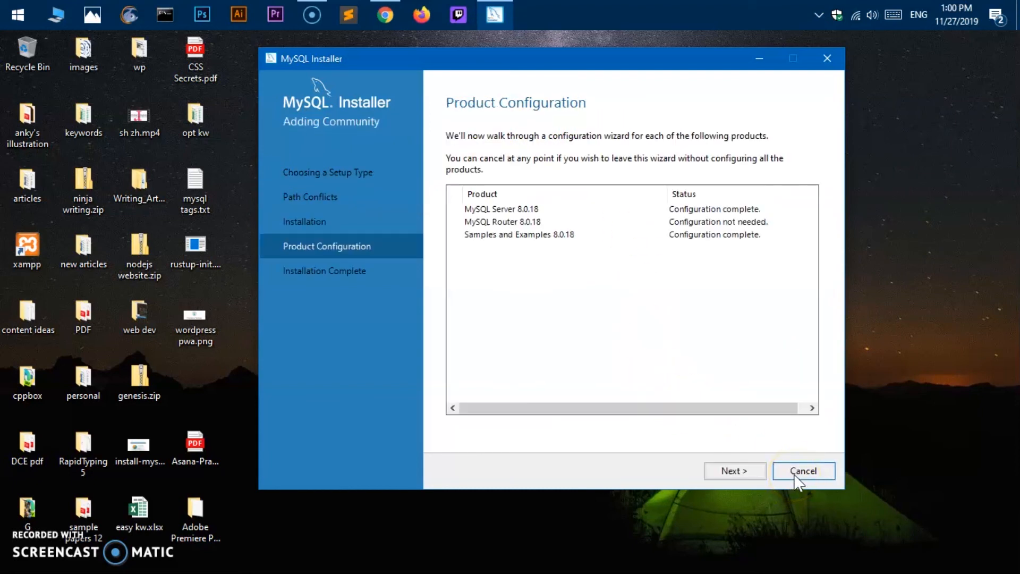
- Finish the installation with Workbench and Shell both set to start after setup
click(742, 472)
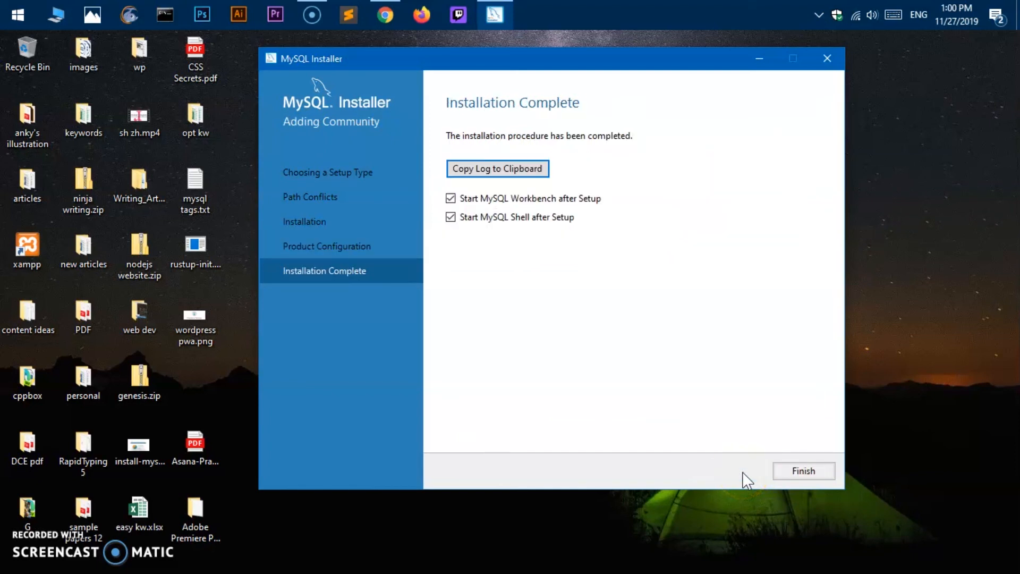
click(785, 478)
click(796, 472)
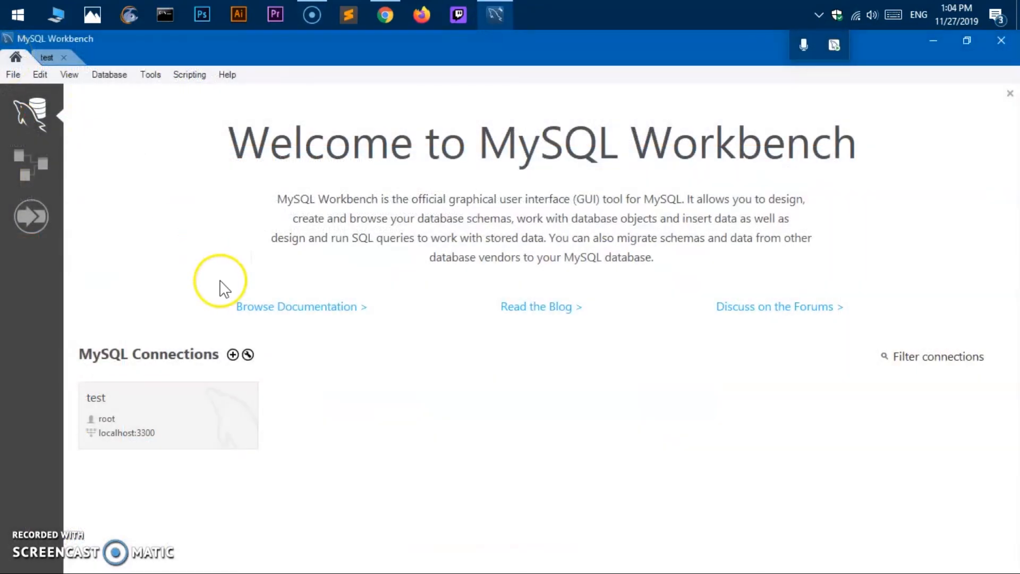
- Look at the test connection's options, then start a new MySQL connection from the + button
right_click(125, 429)
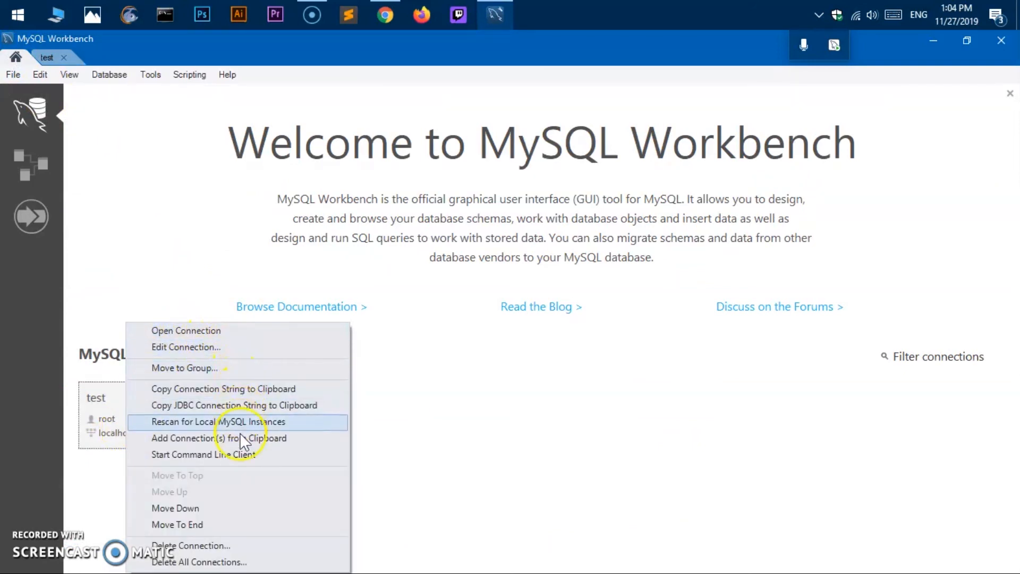
click(606, 464)
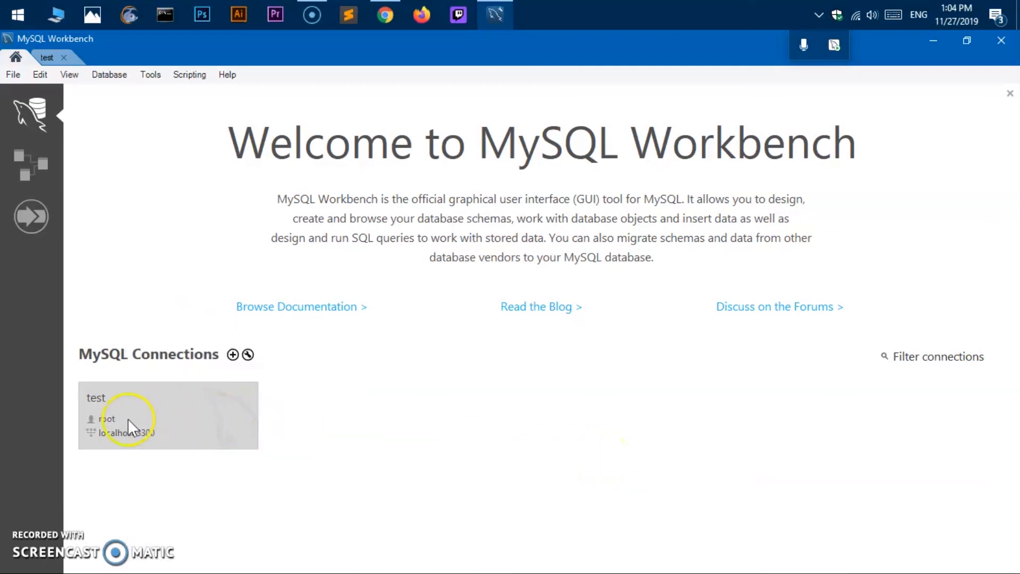
click(232, 354)
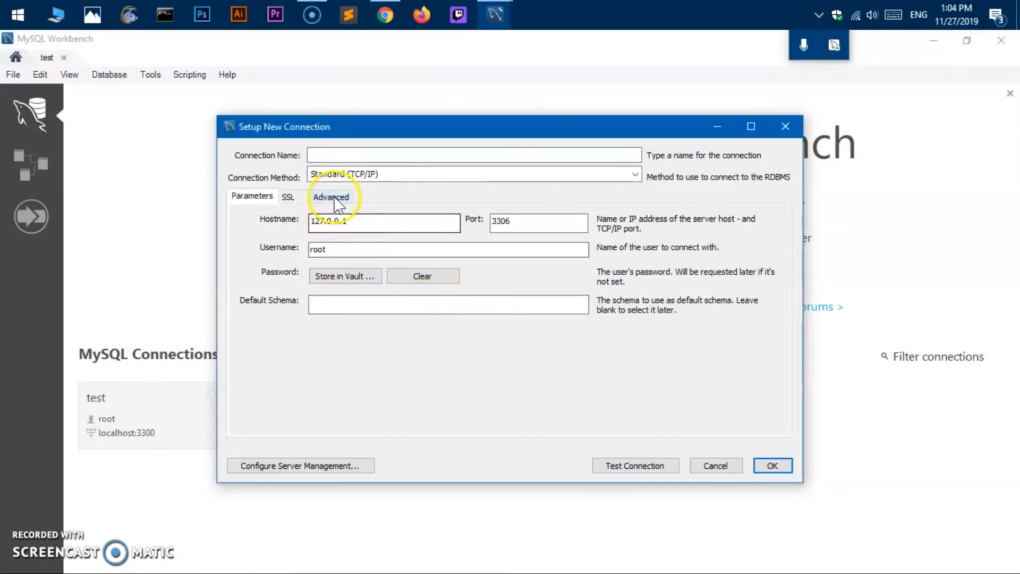
- Create connection 'tubemint' for root at 127.0.0.1:3306 with the password stored in the vault
click(329, 154)
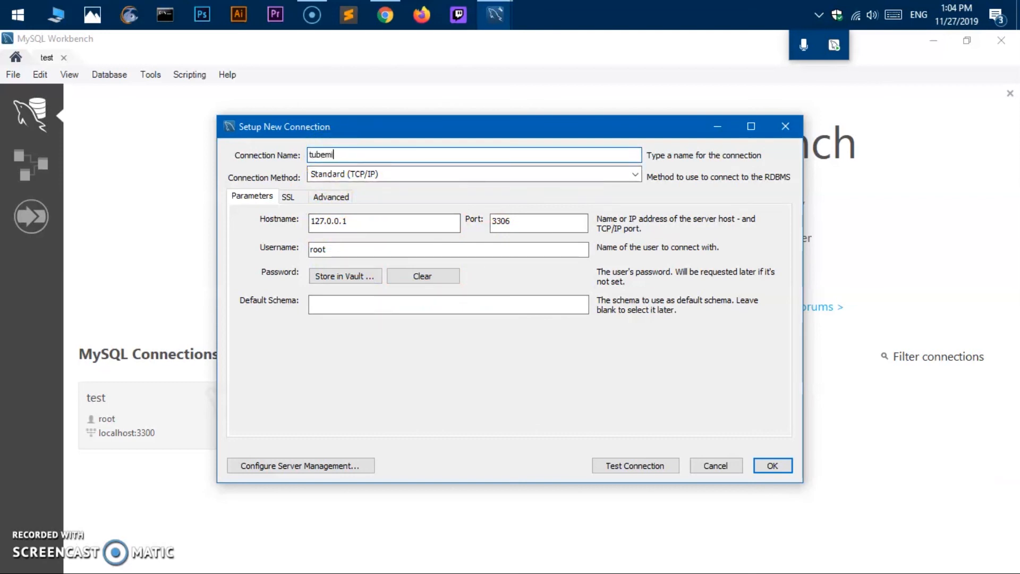
text(nt)
key(Tab)
key(Tab)
key(Tab)
key(Tab)
key(Tab)
key(Tab)
key(Tab)
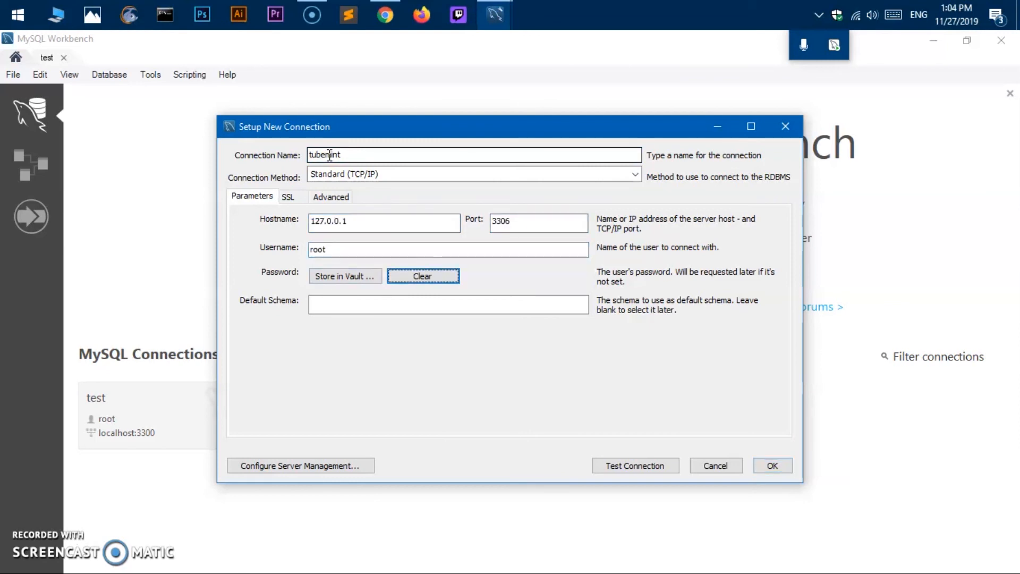
click(330, 279)
text(r)
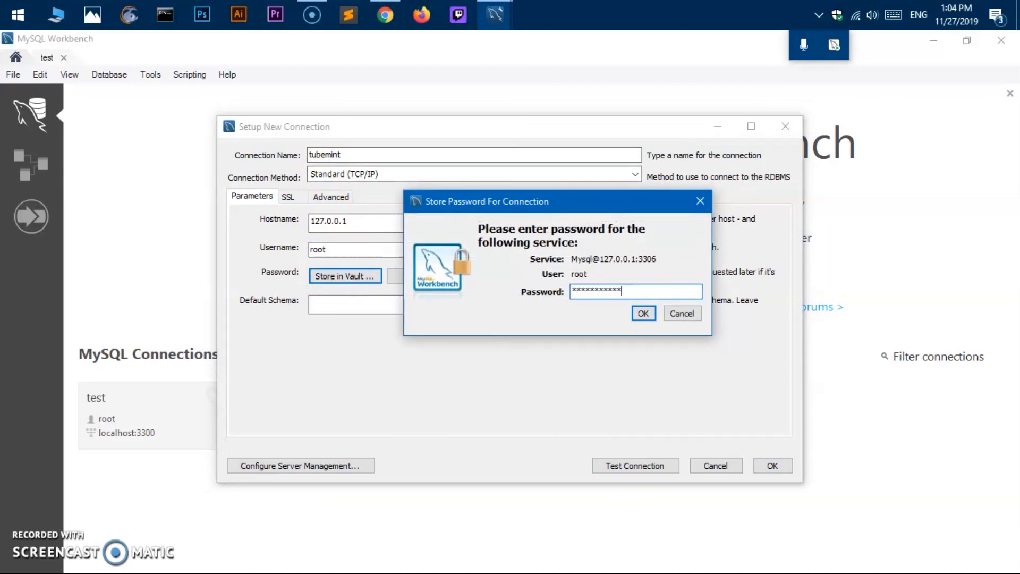
click(642, 314)
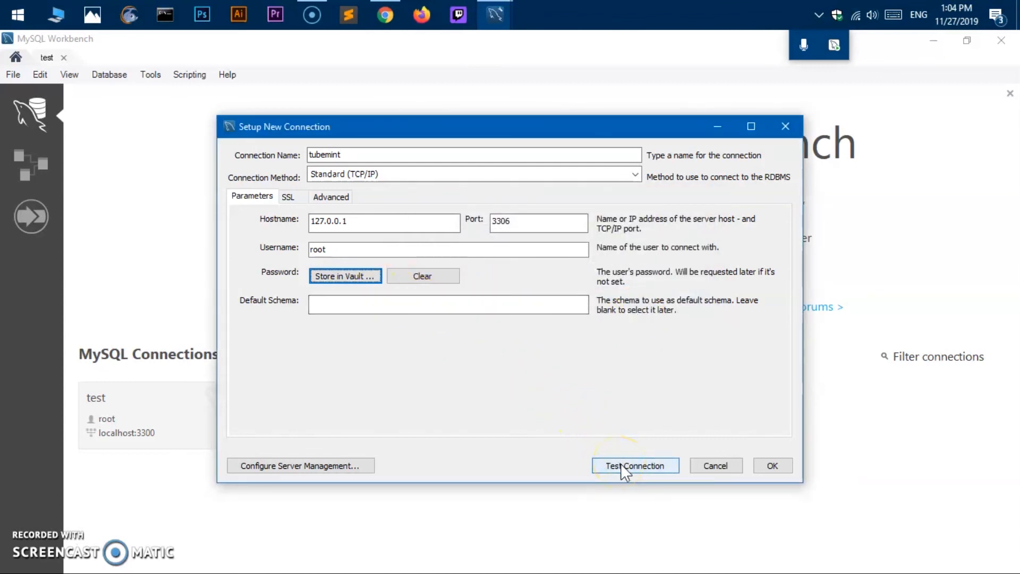
click(771, 468)
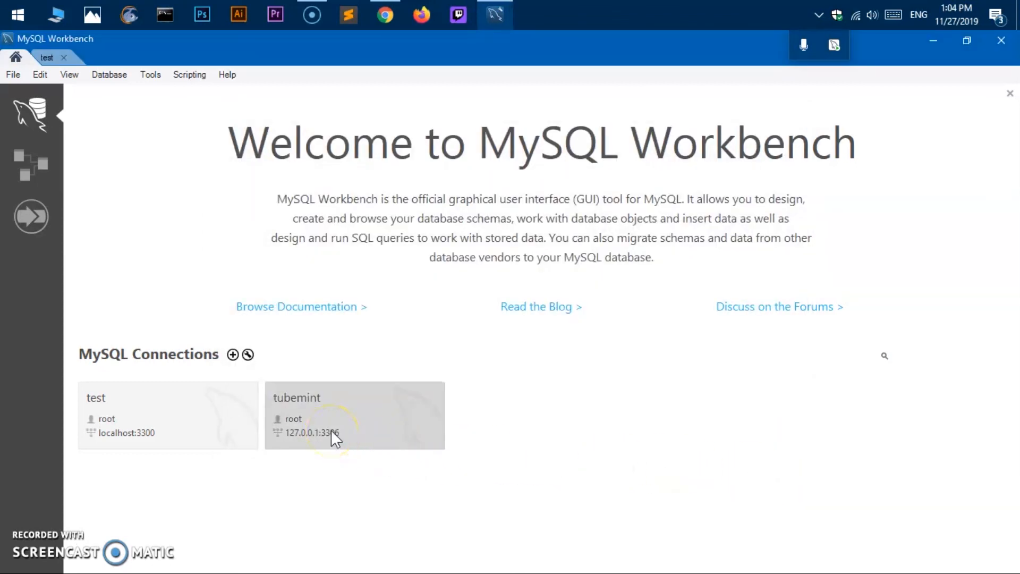
- Open the tubemint connection and browse the sakila and world schemas' tables in the Navigator
click(317, 429)
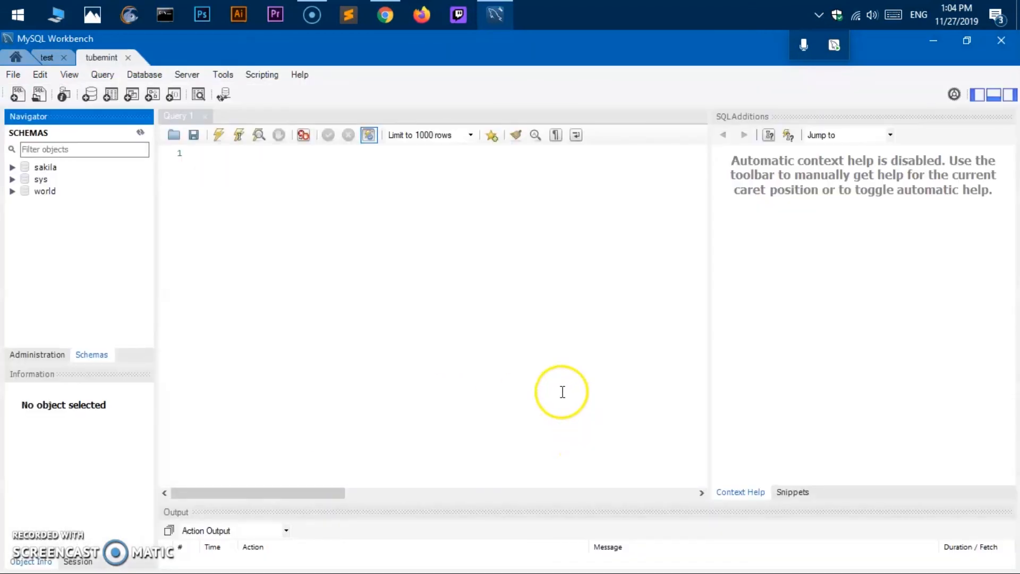
click(13, 167)
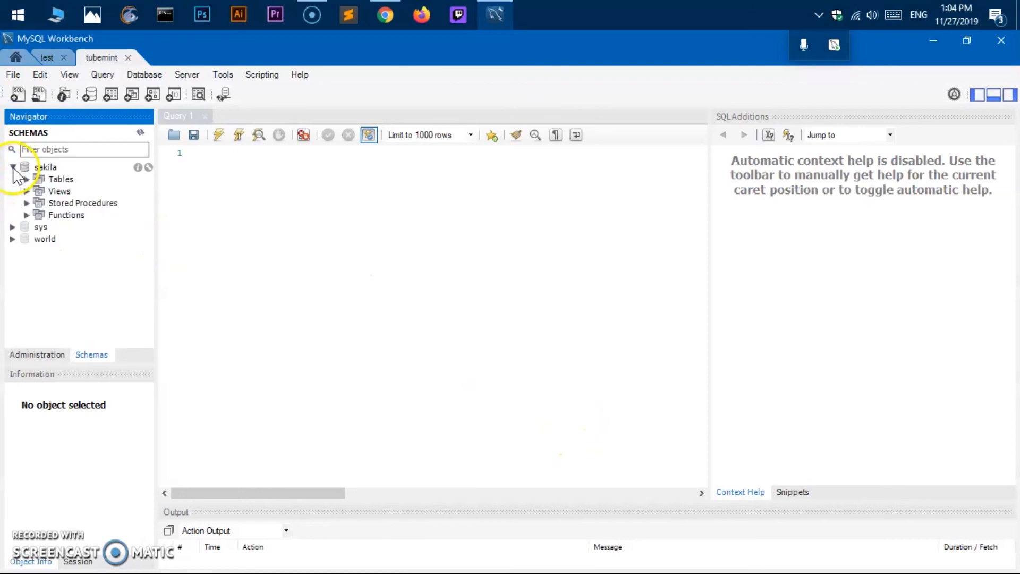
double_click(36, 179)
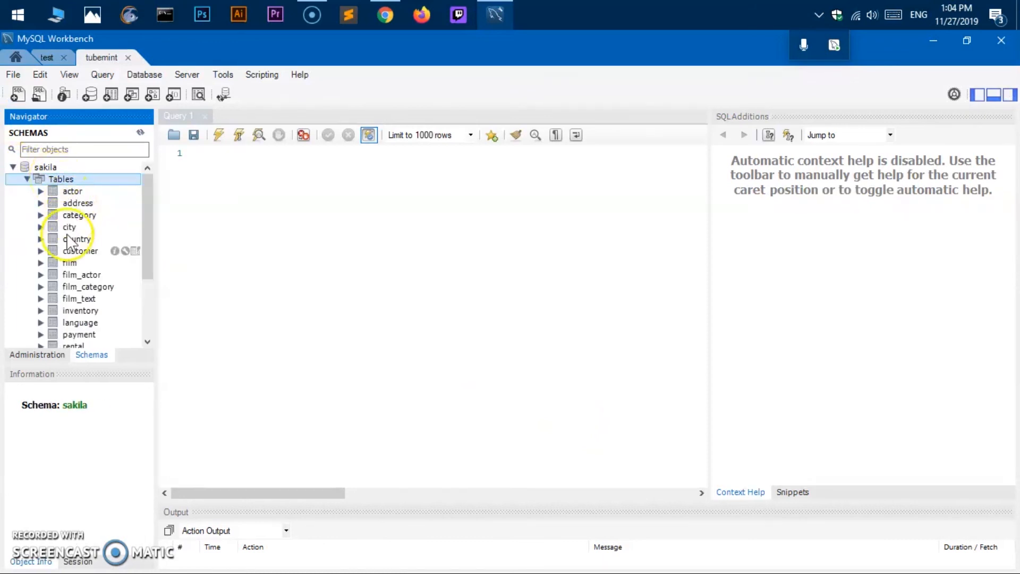
click(27, 179)
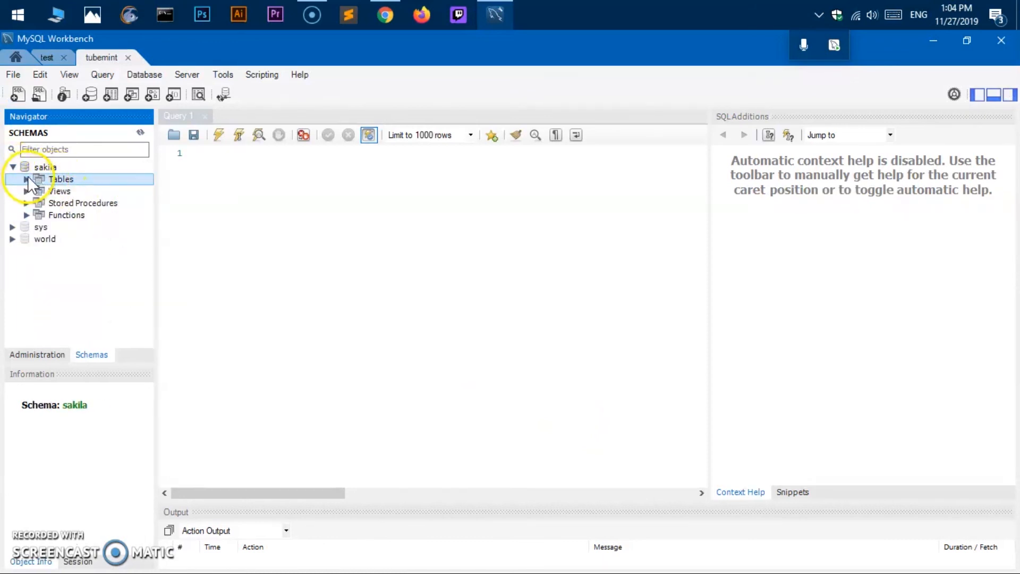
click(12, 167)
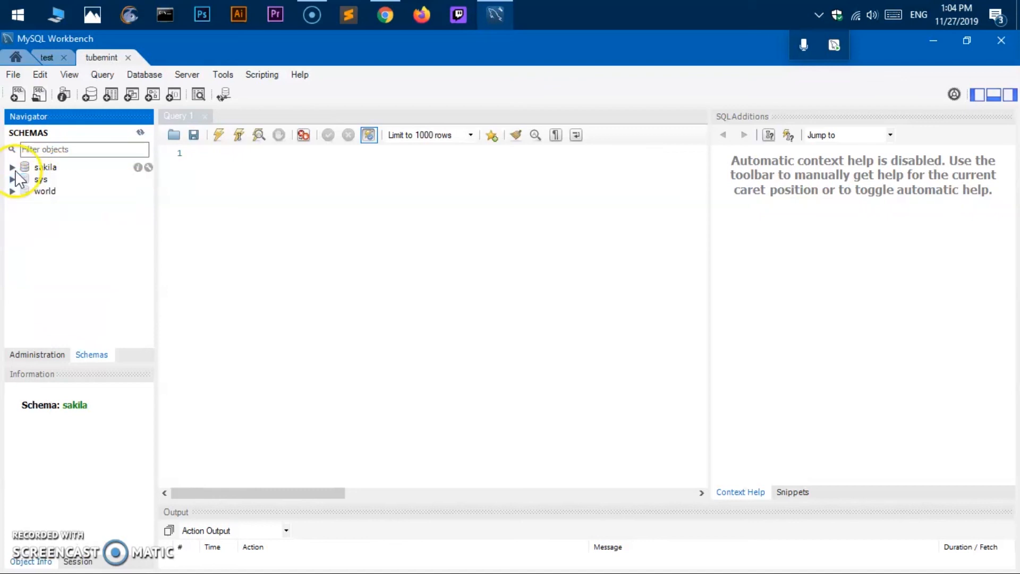
click(12, 191)
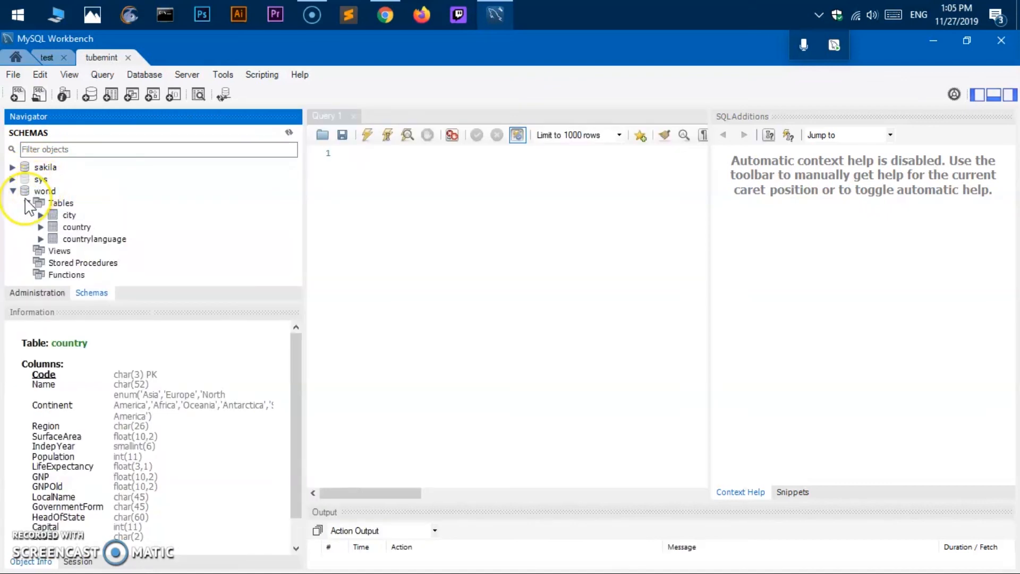
click(27, 203)
click(13, 191)
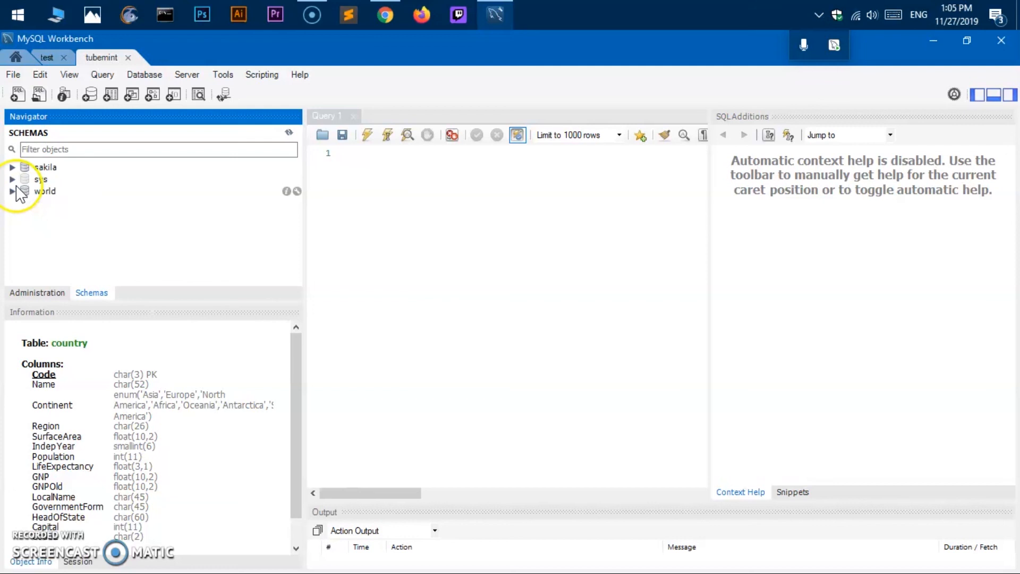